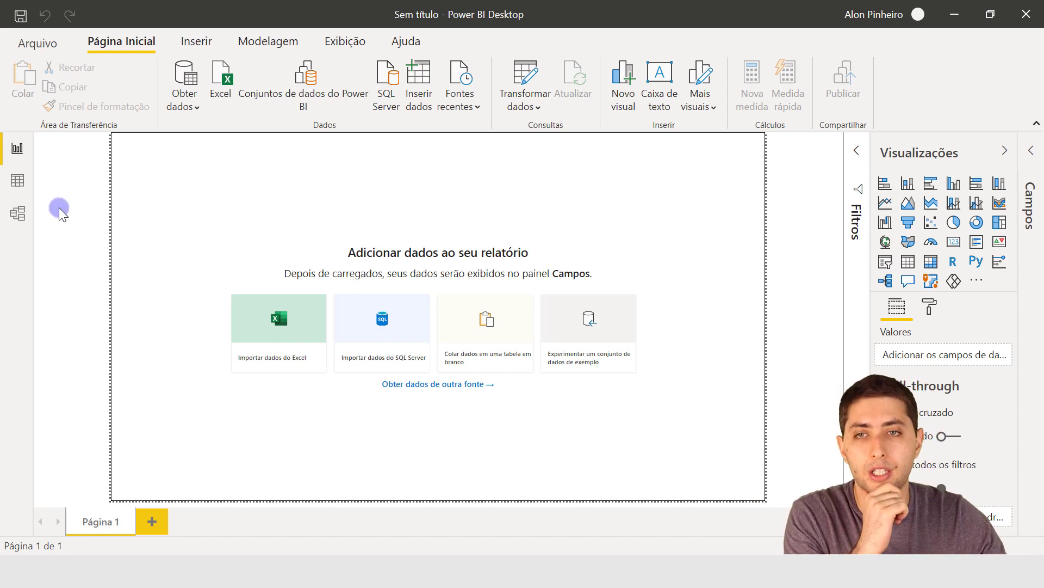
Open the Cadastro Lojas workbook from the 02-21 folder under Power BI as an Excel data source.
left_click(210, 89)
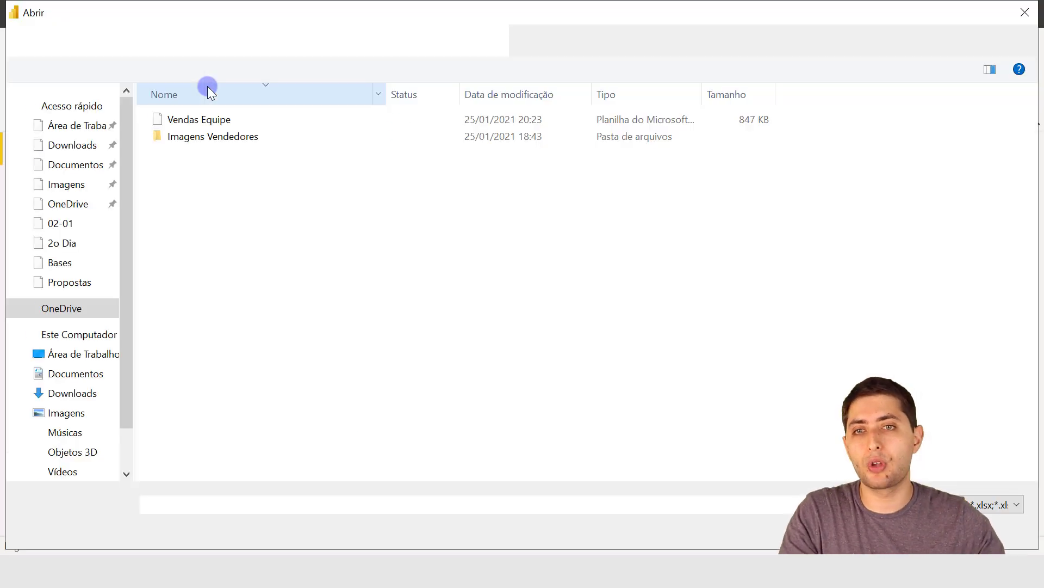
left_click(458, 39)
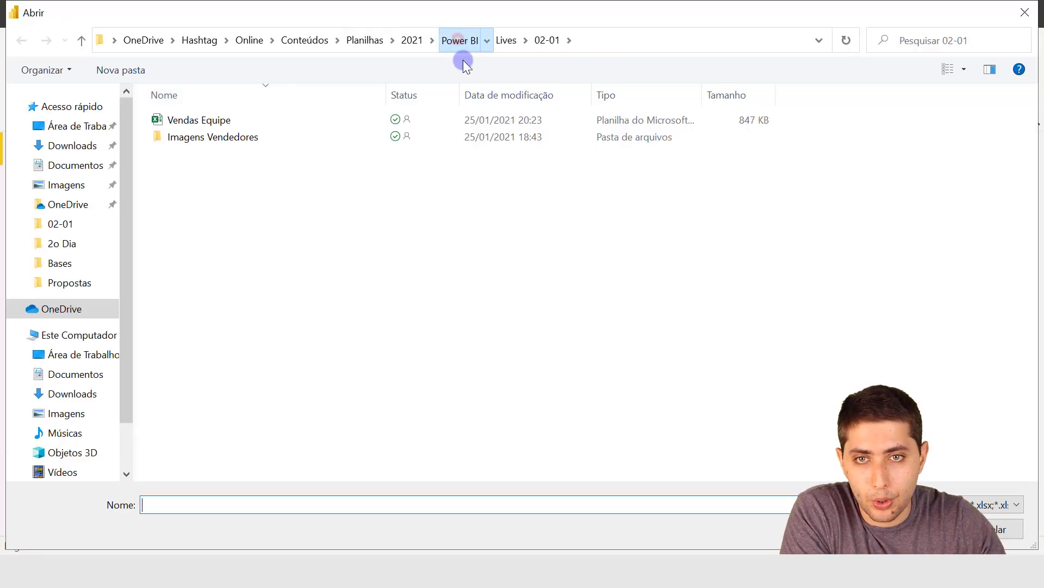
left_click(205, 339)
double_click(205, 339)
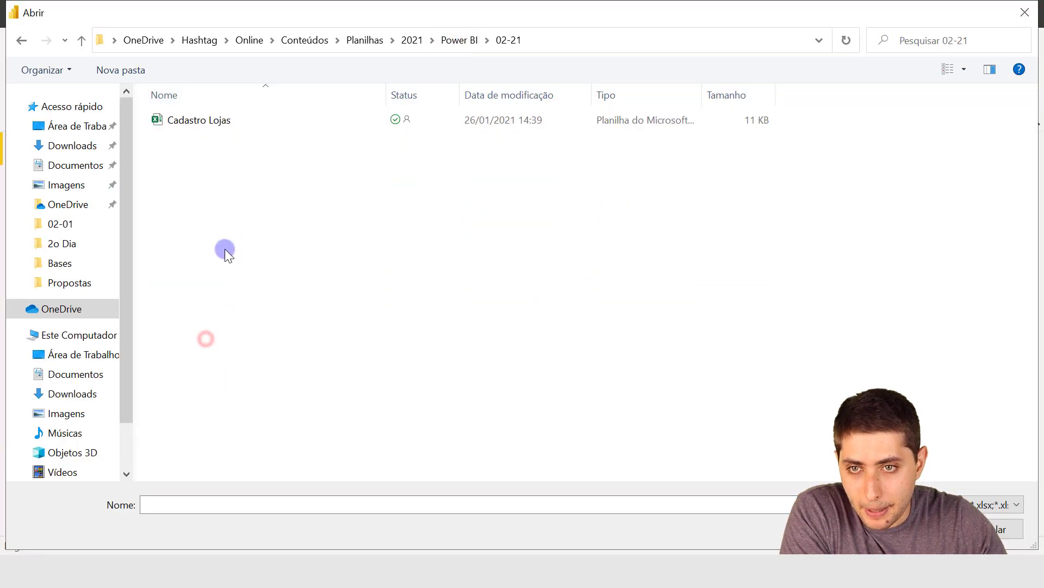
left_click(194, 120)
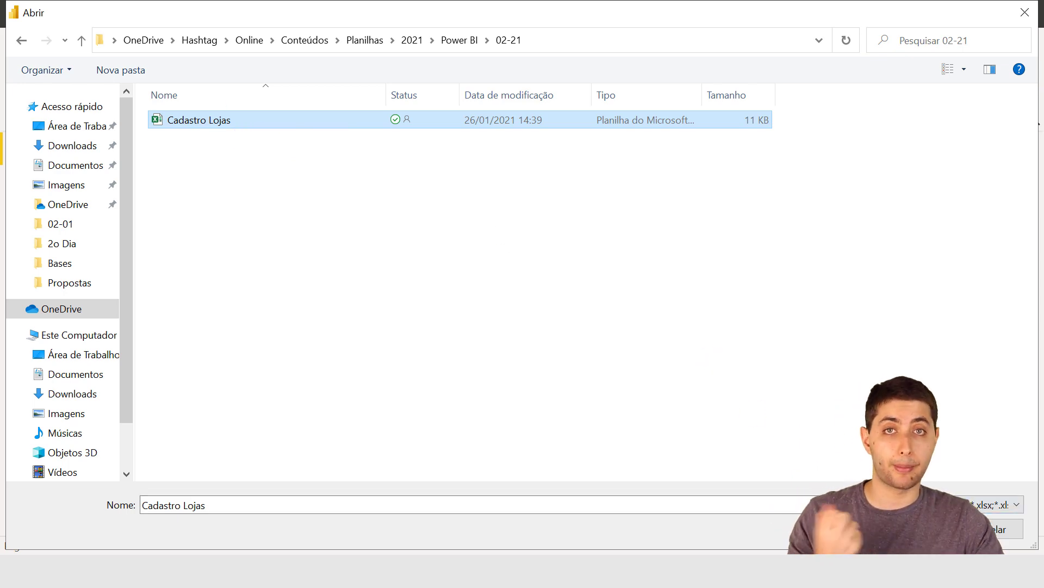
left_click(905, 529)
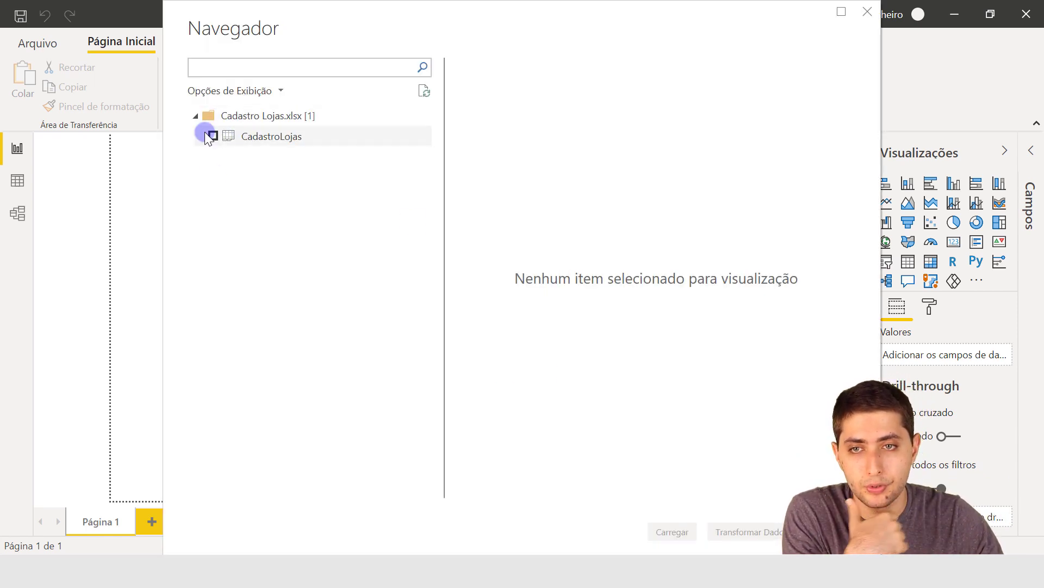
Preview the columns of the CadastroLojas sheet, select it for import and open it in the Power Query editor for transformation.
left_click(238, 136)
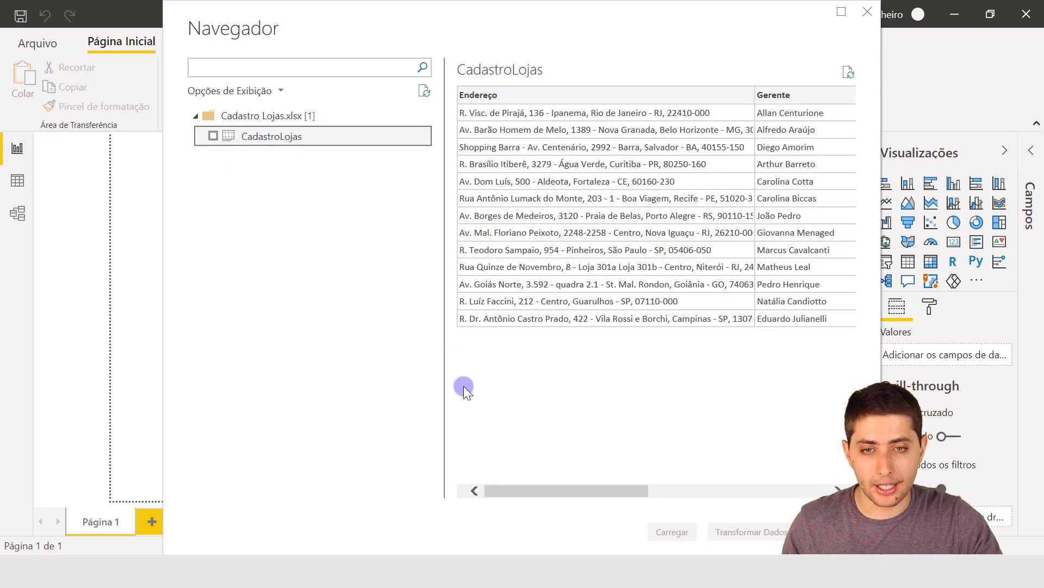
left_click_drag(527, 488, 505, 467)
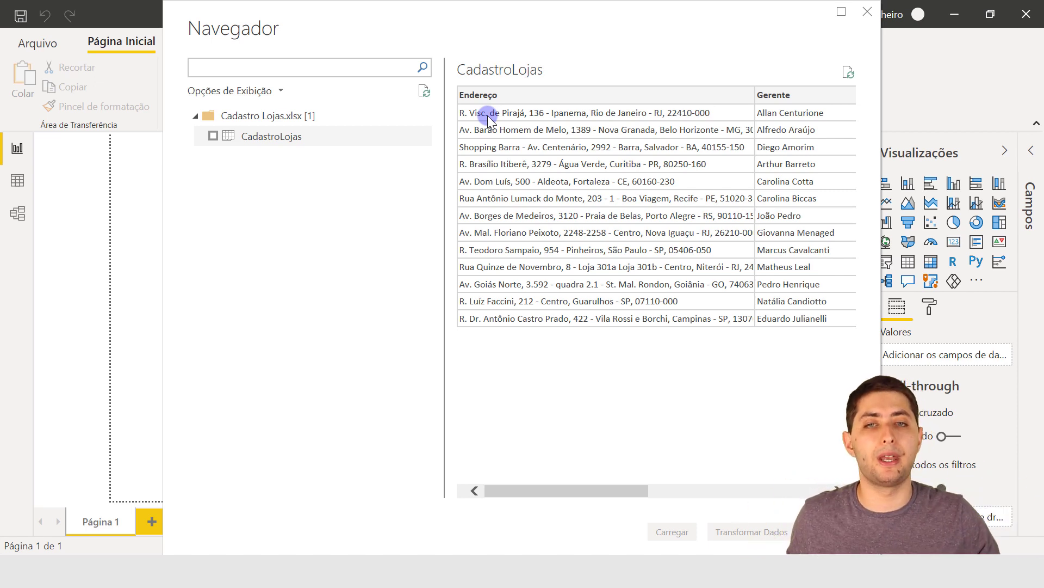
left_click_drag(632, 489, 820, 470)
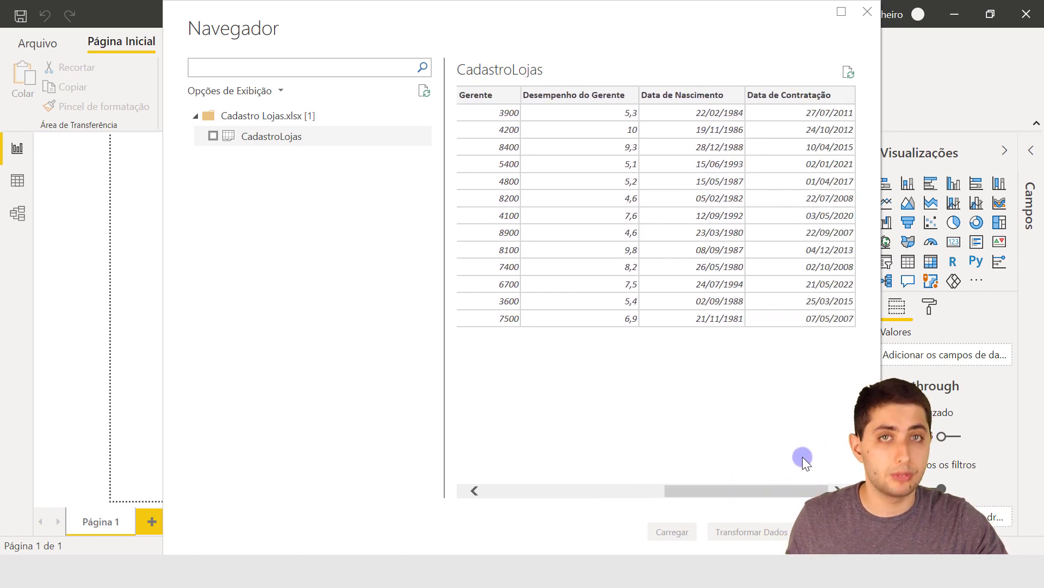
left_click(213, 136)
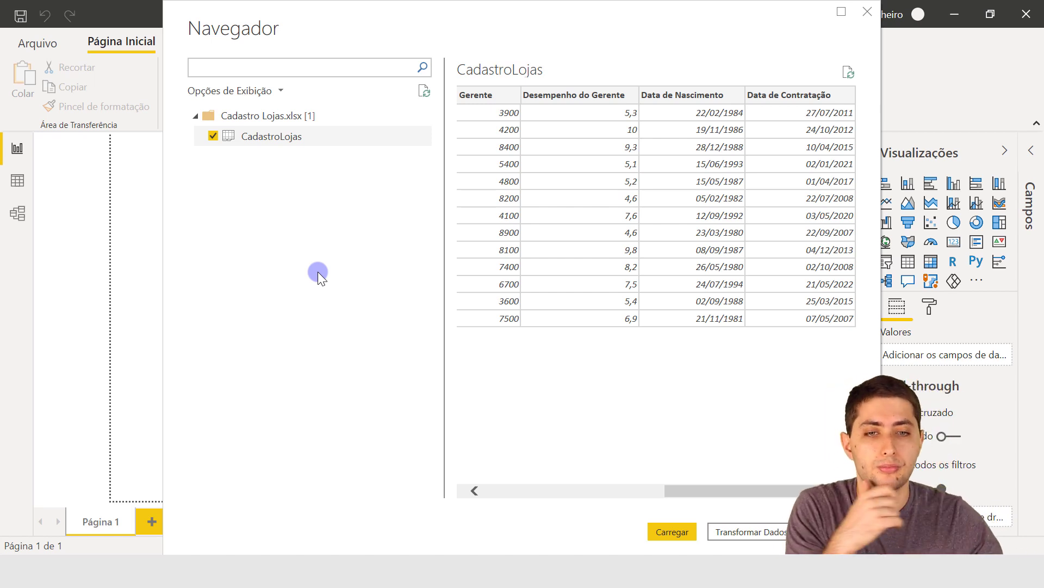
left_click(742, 532)
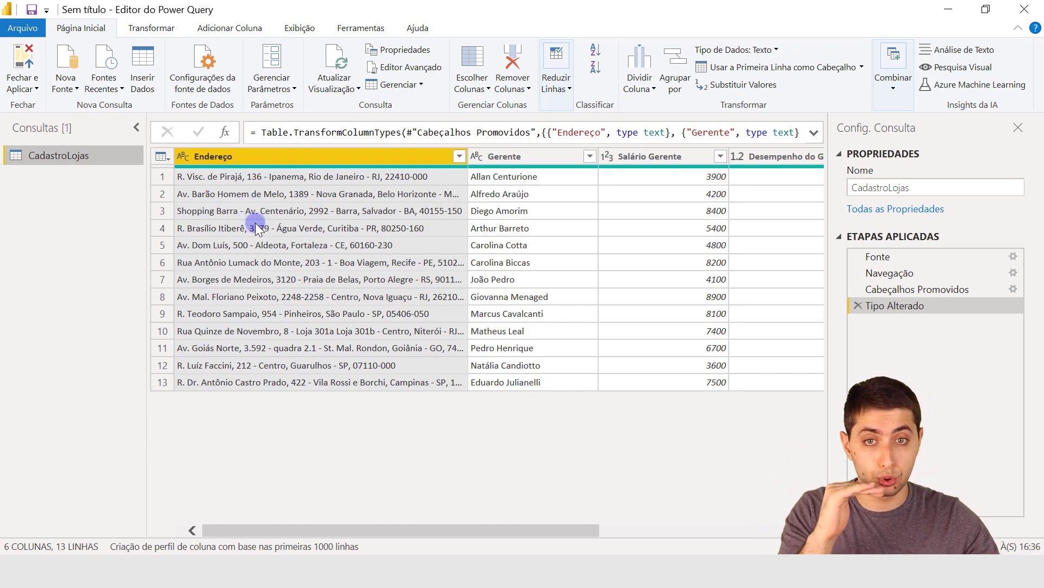
Examine the first row's value in each column of CadastroLojas, from Endereço through Data de Contratação.
left_click(284, 180)
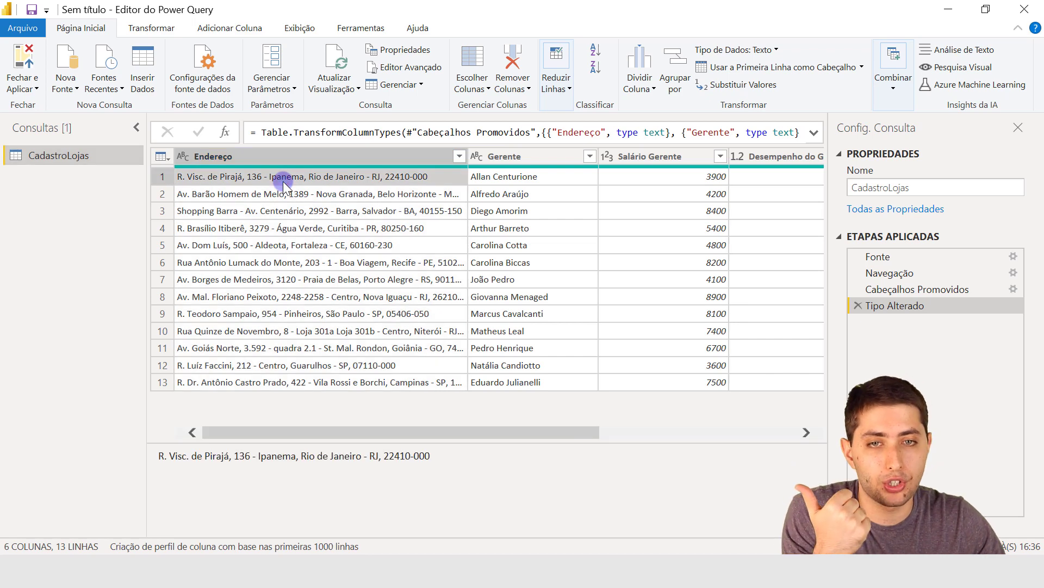
left_click(482, 178)
left_click(638, 177)
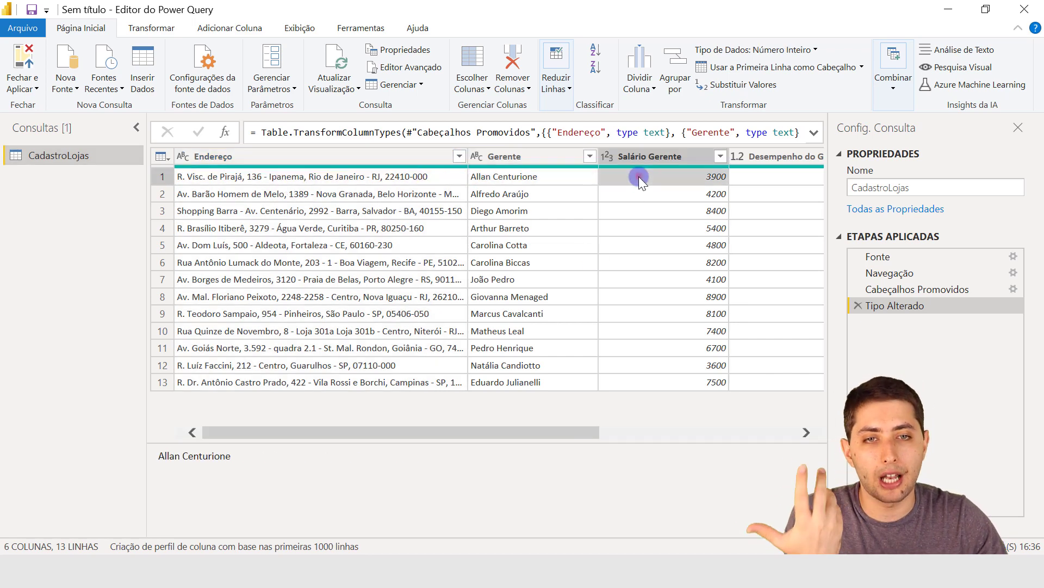
left_click_drag(569, 435, 695, 430)
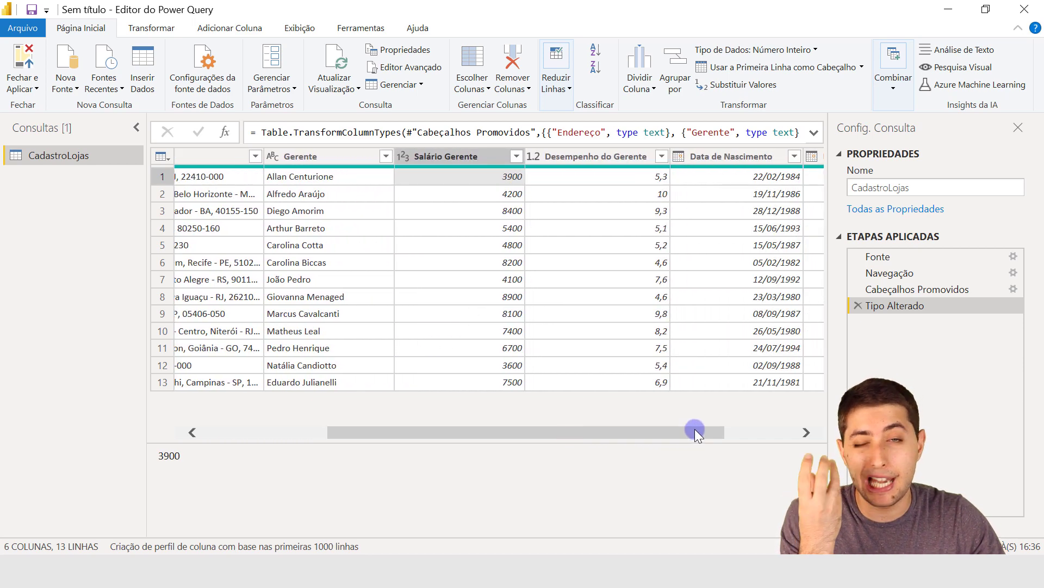
left_click(637, 181)
left_click(775, 176)
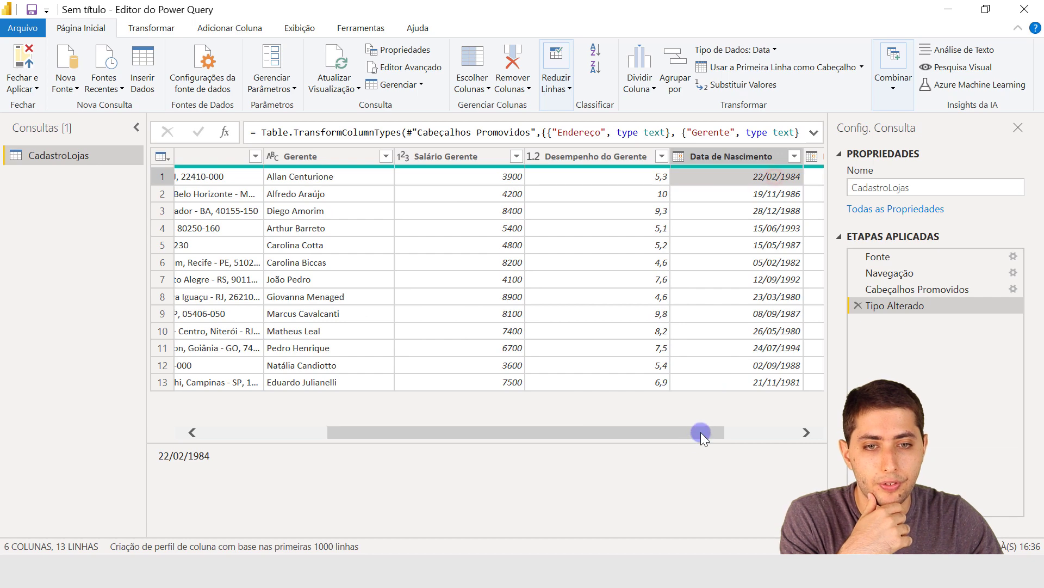
left_click_drag(702, 435, 790, 427)
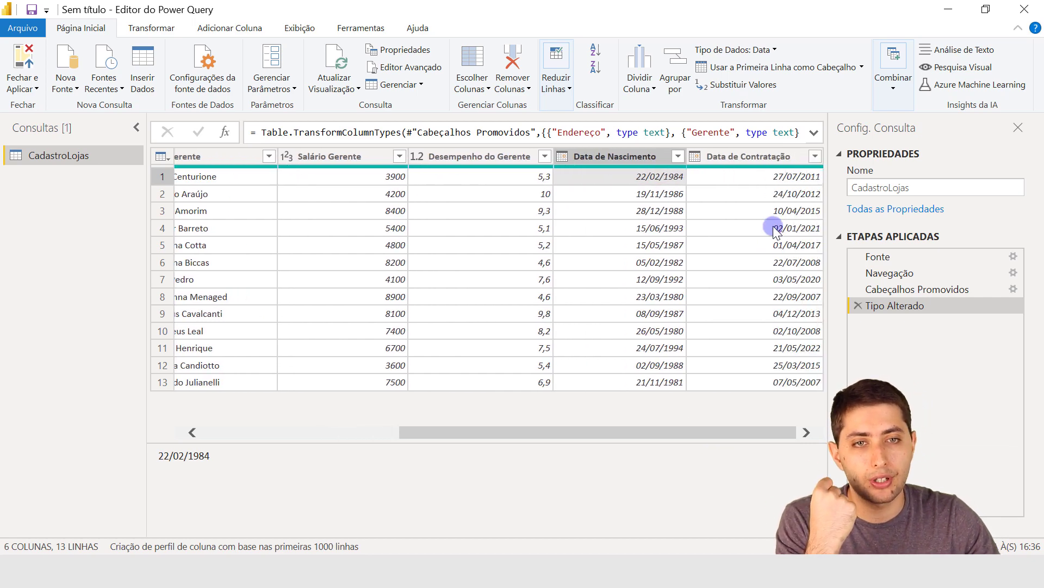
left_click(789, 176)
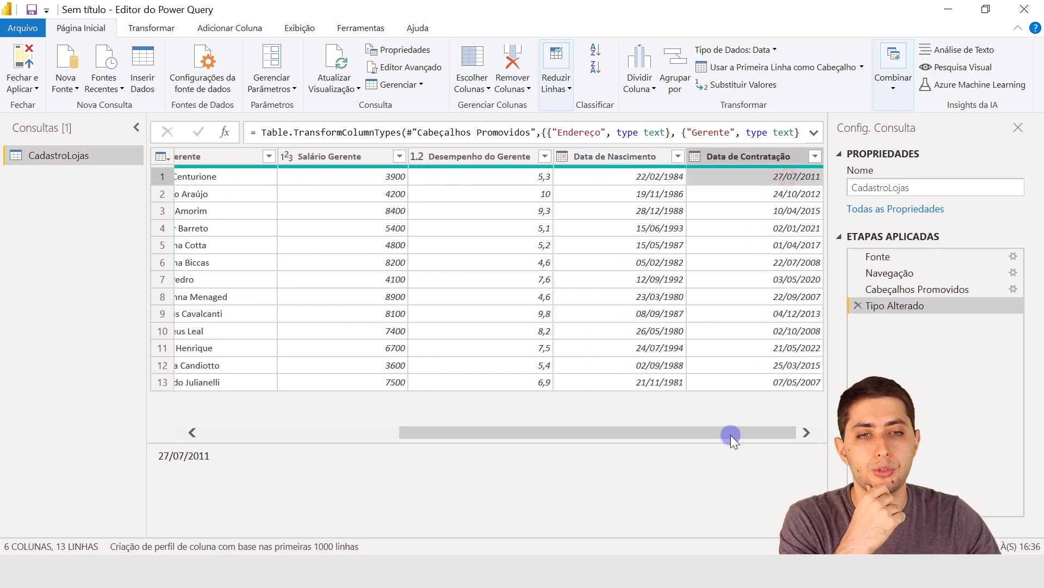
left_click_drag(694, 435, 435, 408)
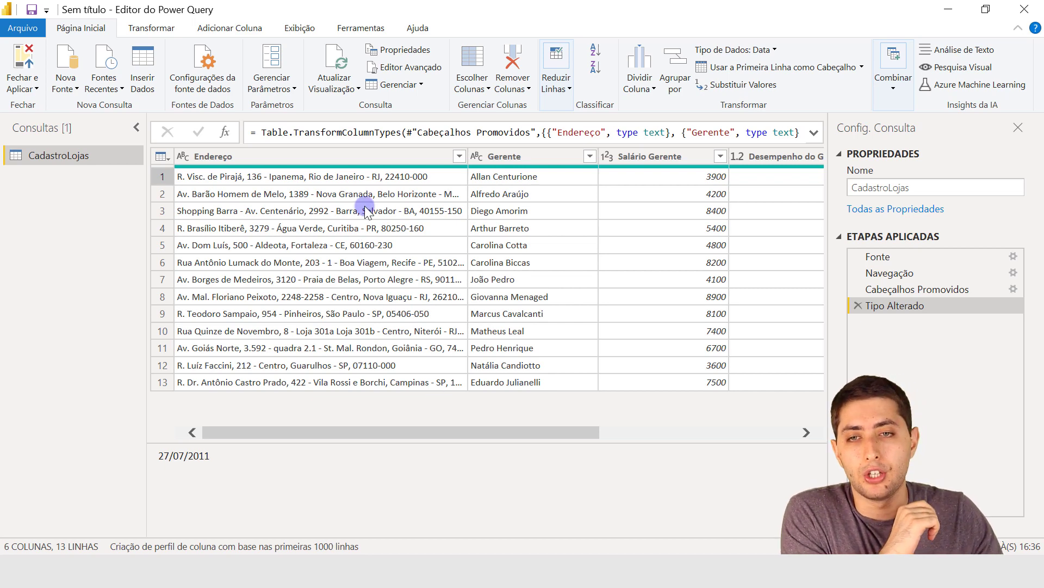
Examine how the full address in the first row of the Endereço column is structured.
left_click(338, 153)
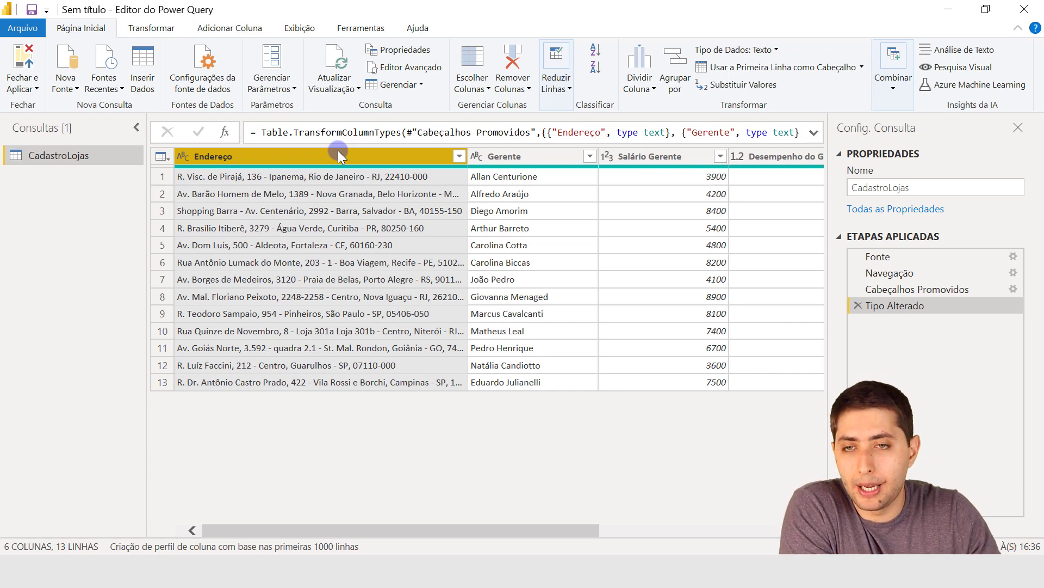
left_click(242, 174)
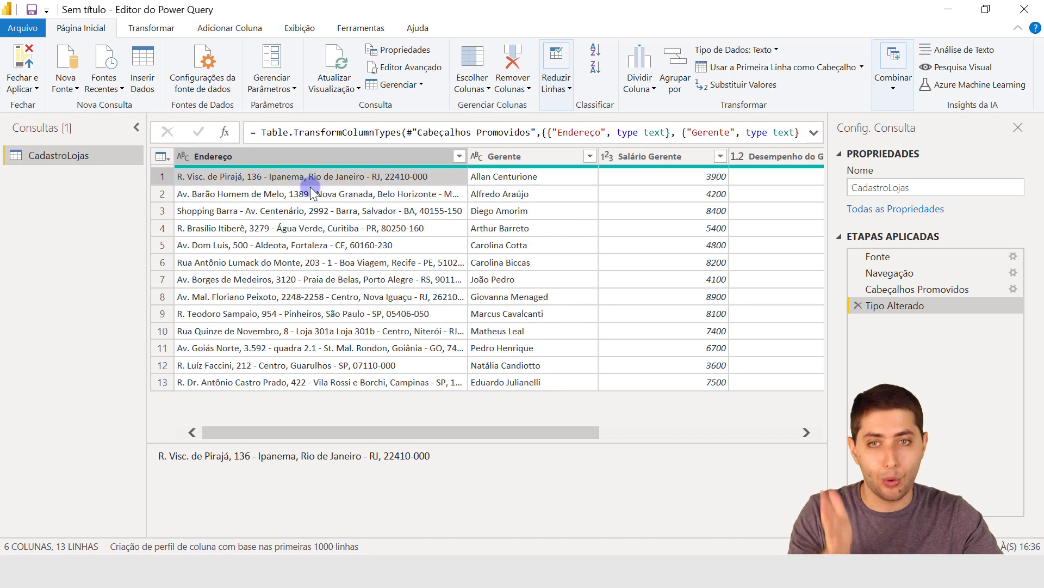
left_click(327, 155)
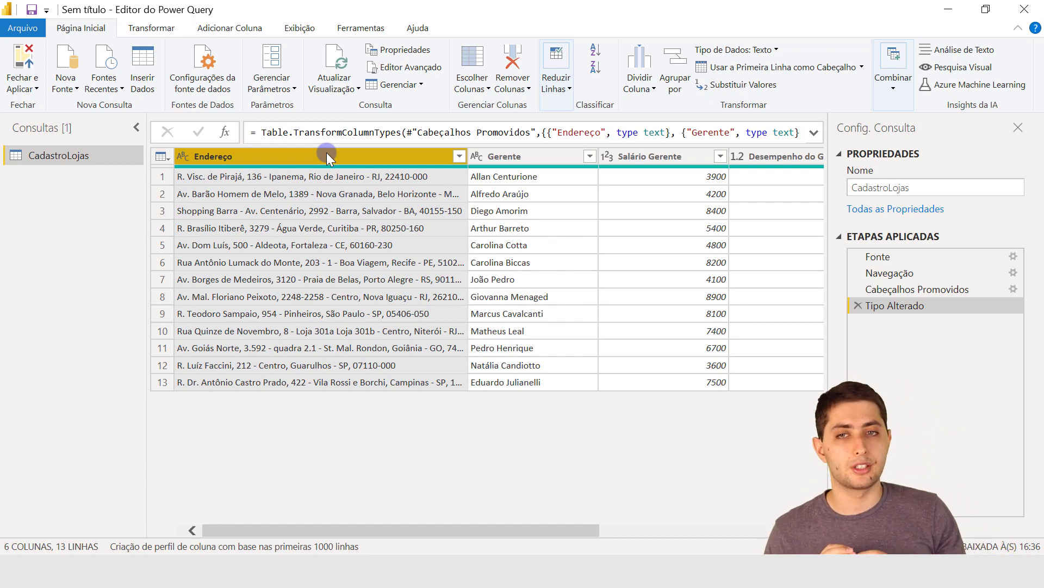
left_click(223, 174)
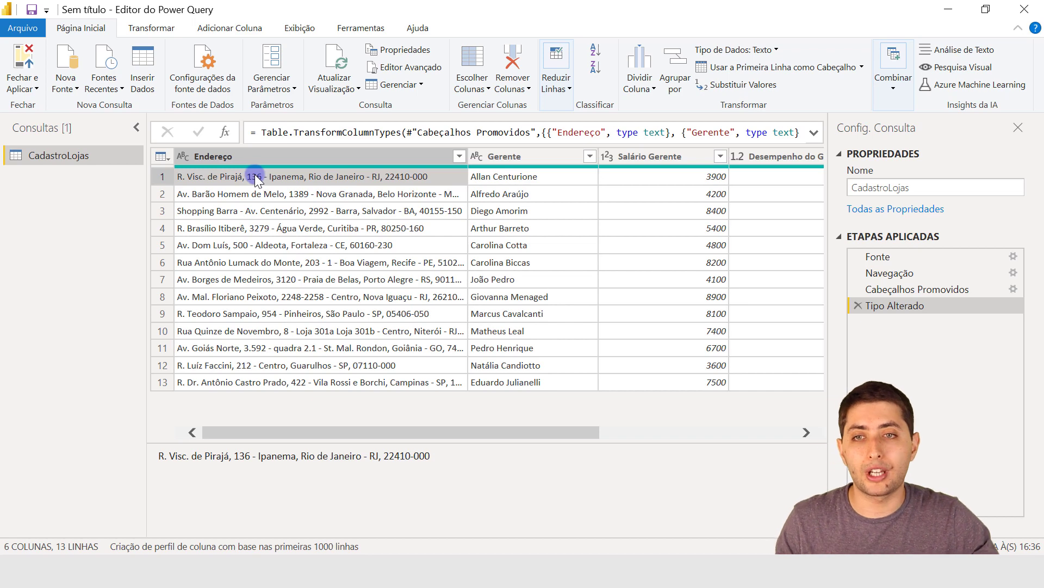
left_click(213, 157)
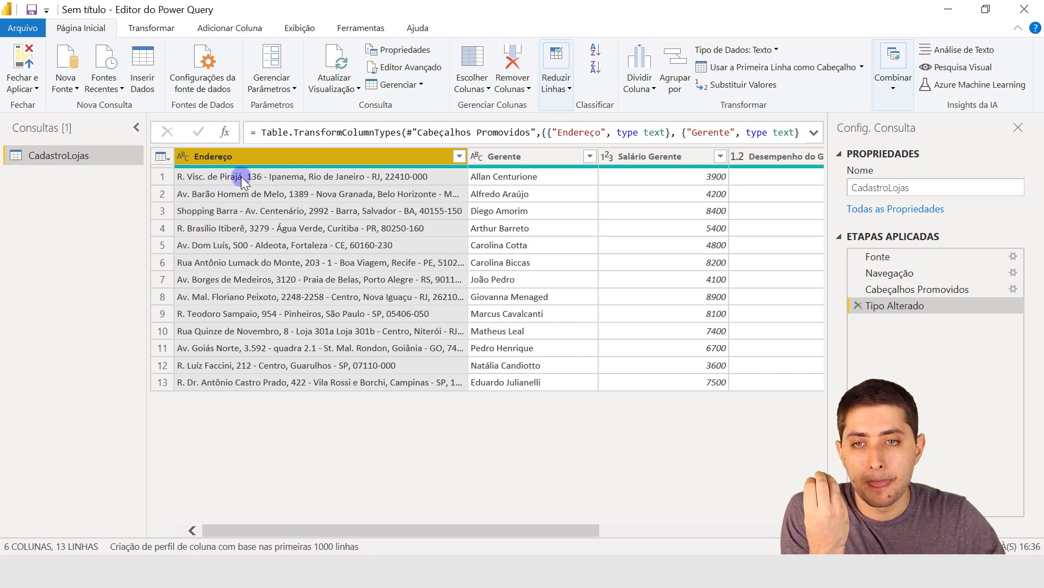
left_click(307, 173)
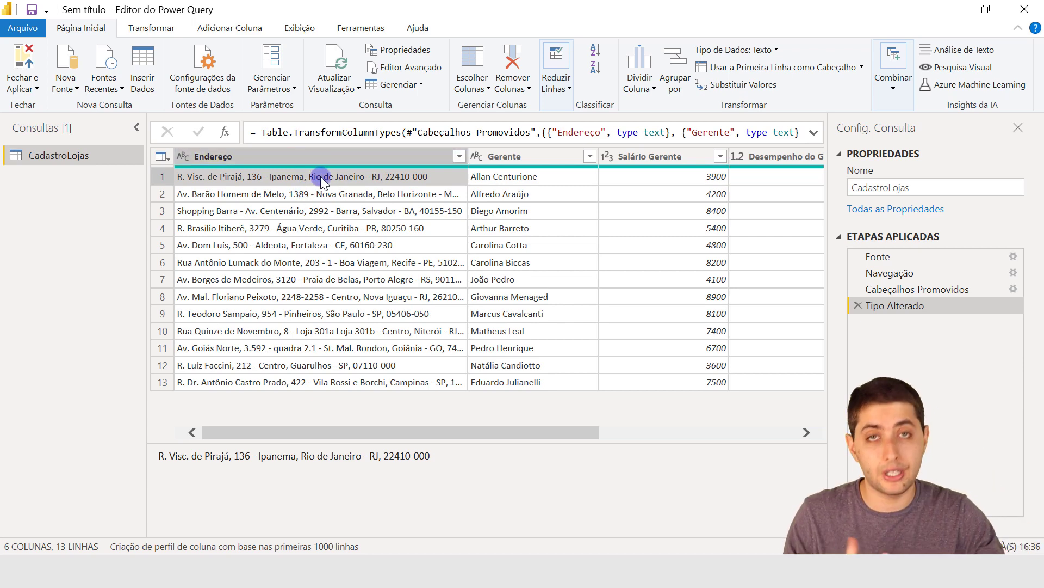
Start a new column from examples based only on the selected Endereço column.
left_click(298, 162)
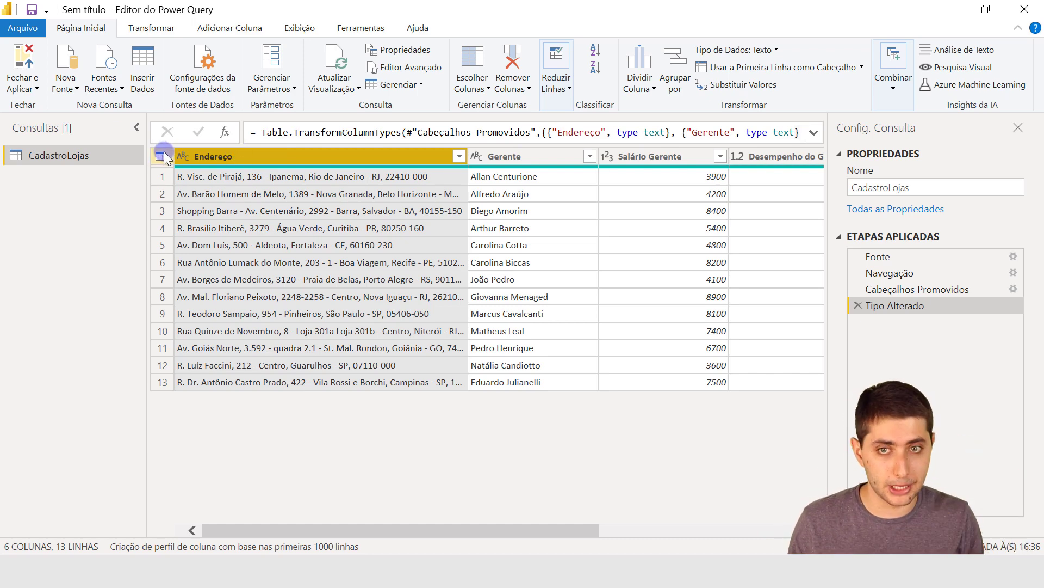
left_click(214, 30)
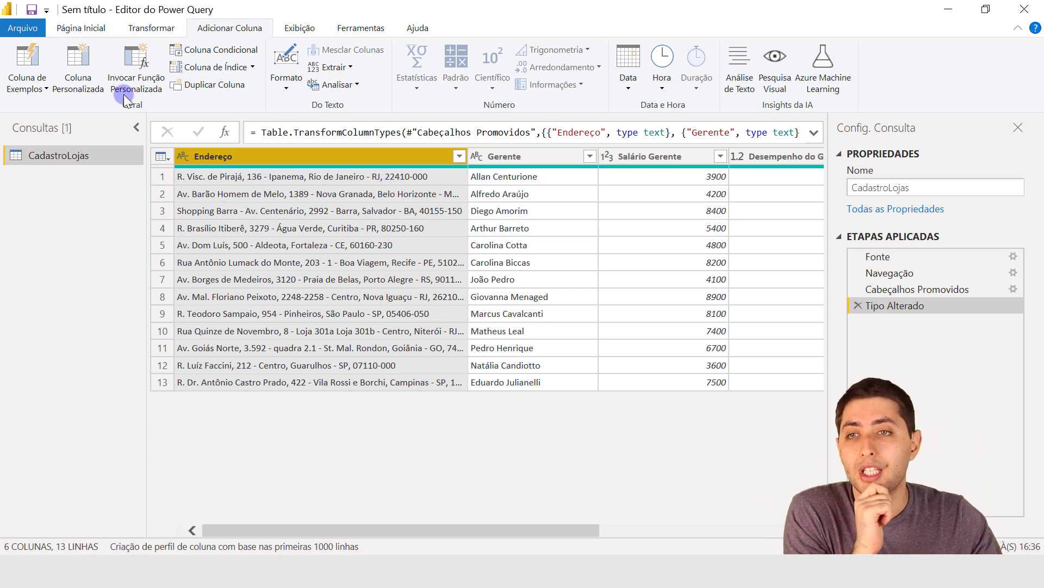
left_click(30, 85)
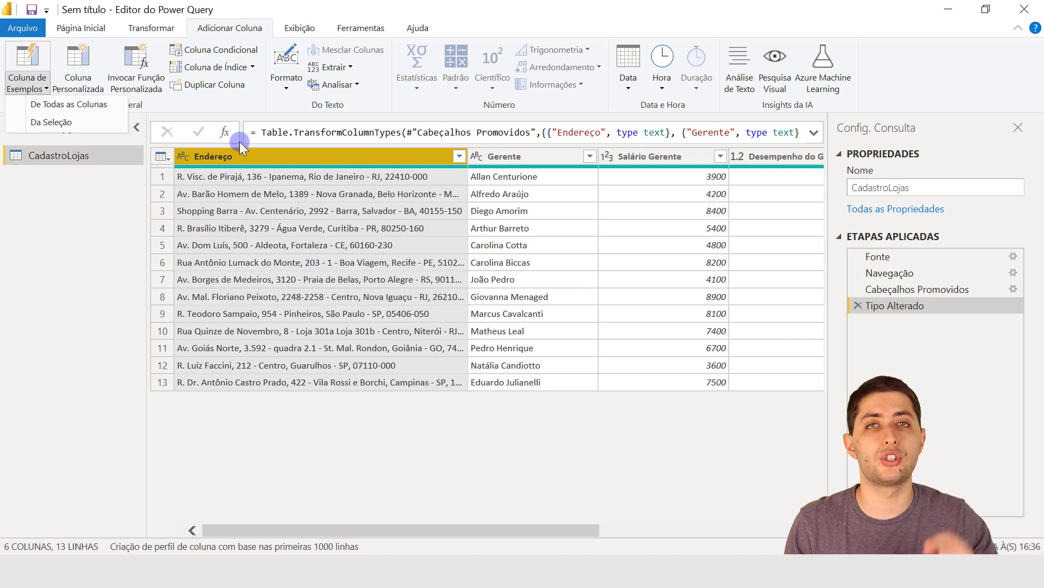
left_click(84, 119)
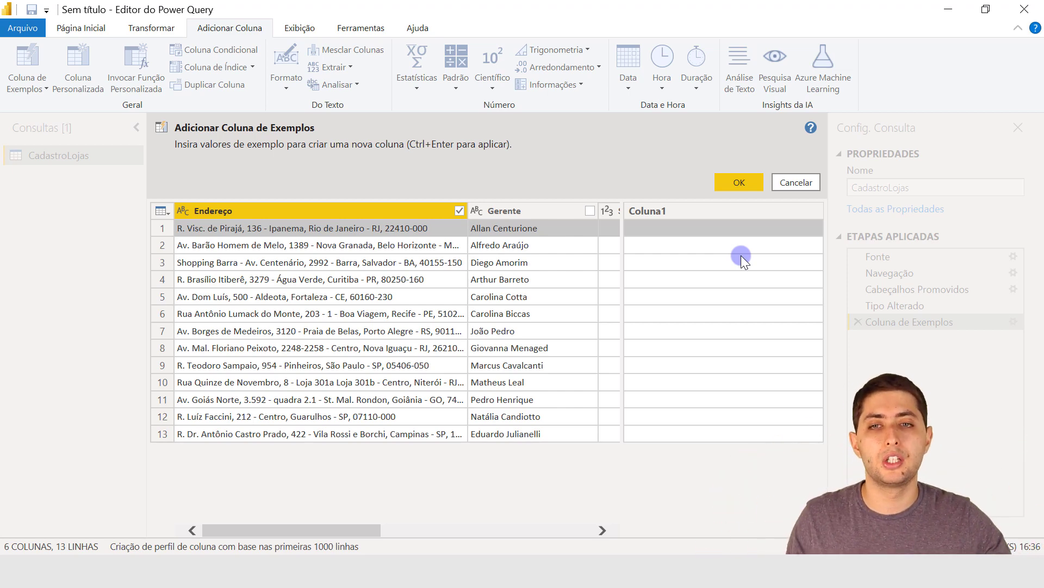
Enter the example values Rio de Janeiro for row 1 and Belo Horizonte for row 2 of the new column.
left_click(660, 229)
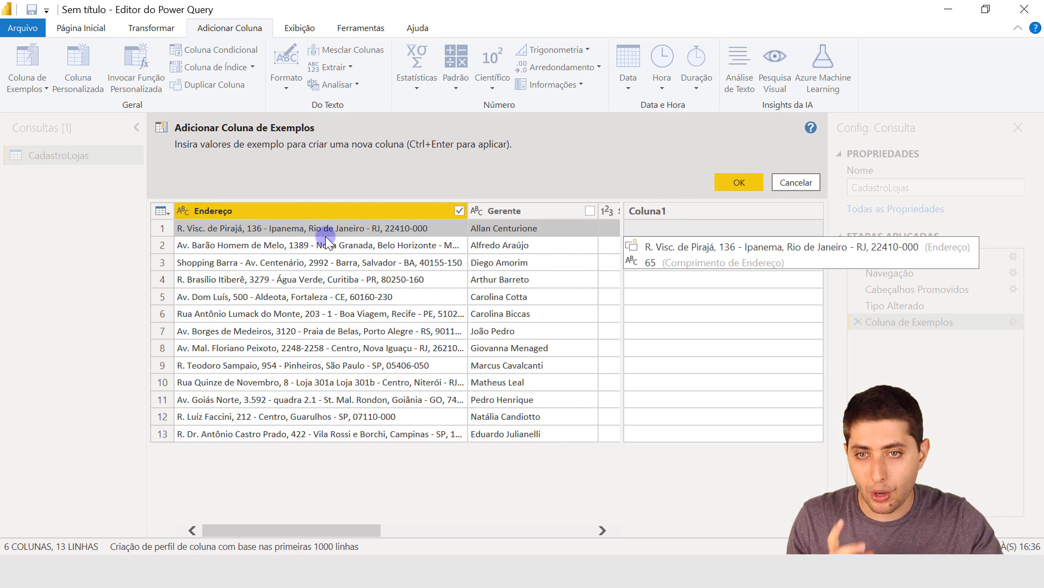
type("Rio de Janeiro")
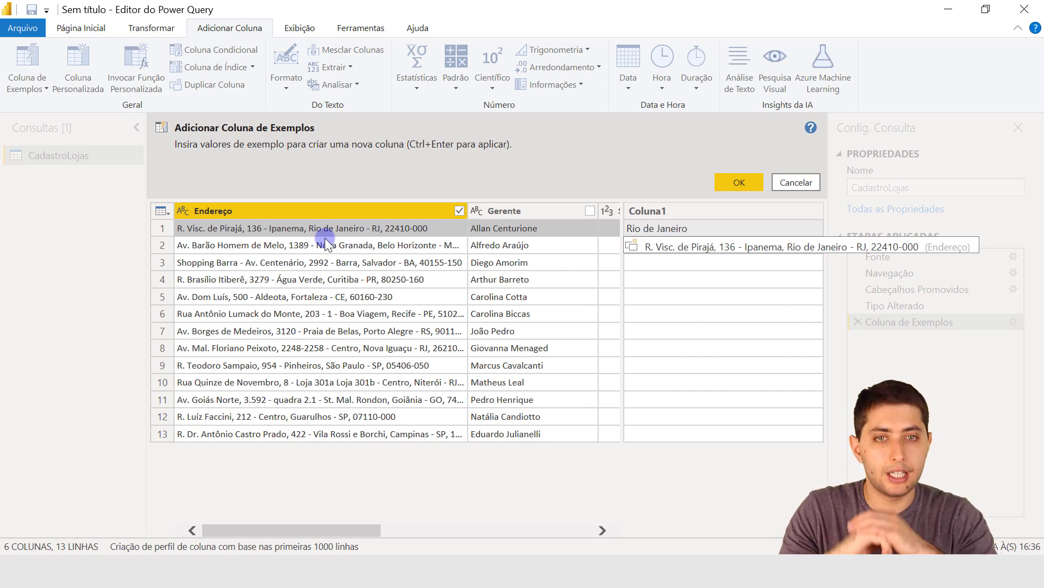
key("Return")
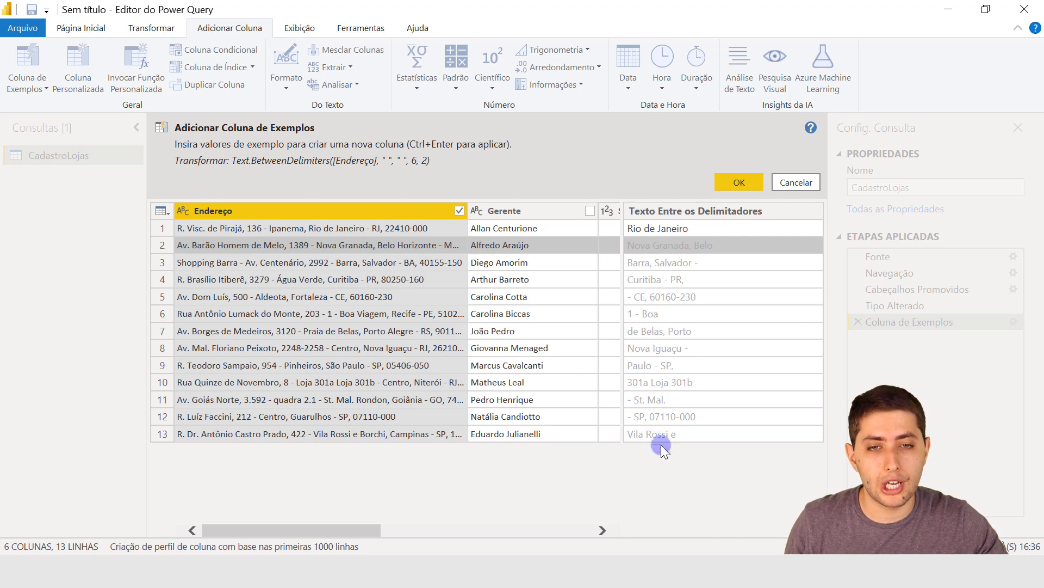
double_click(681, 243)
key("BackSpace")
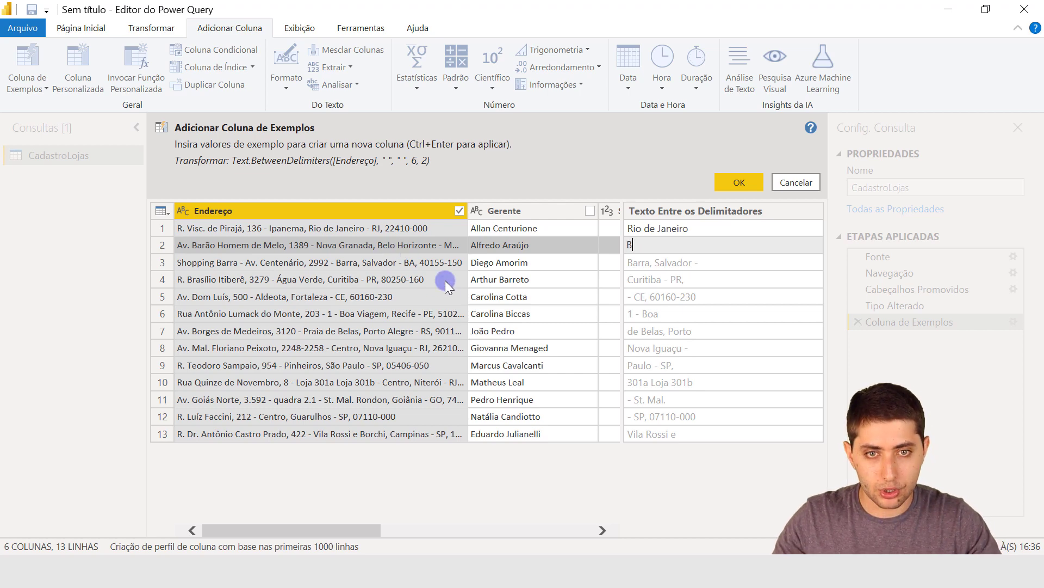
type("Belo Horizonte")
key("Return")
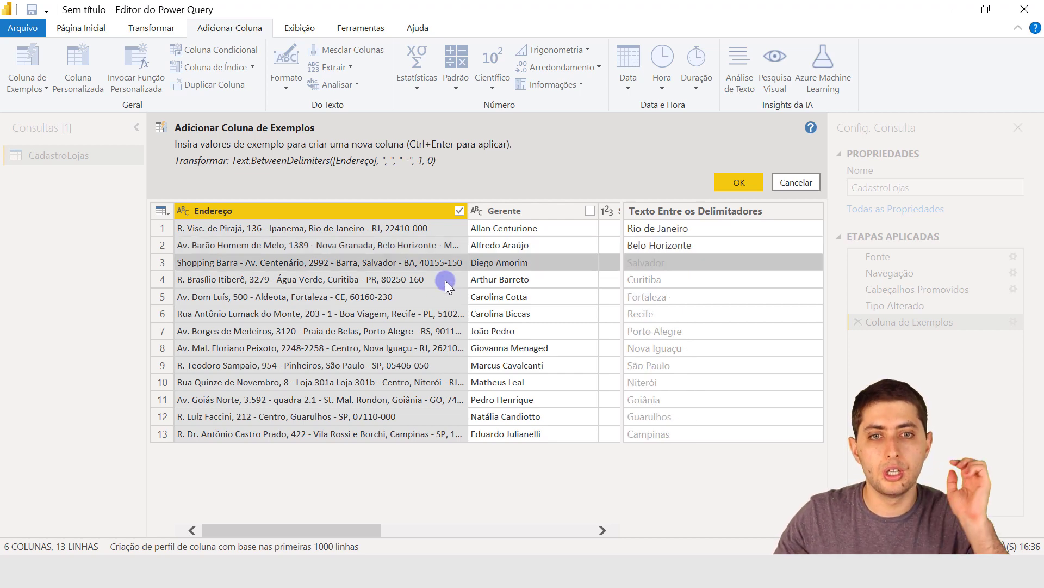
Check the suggested city values row by row and add the example-based column to the table.
left_click(670, 230)
left_click(674, 244)
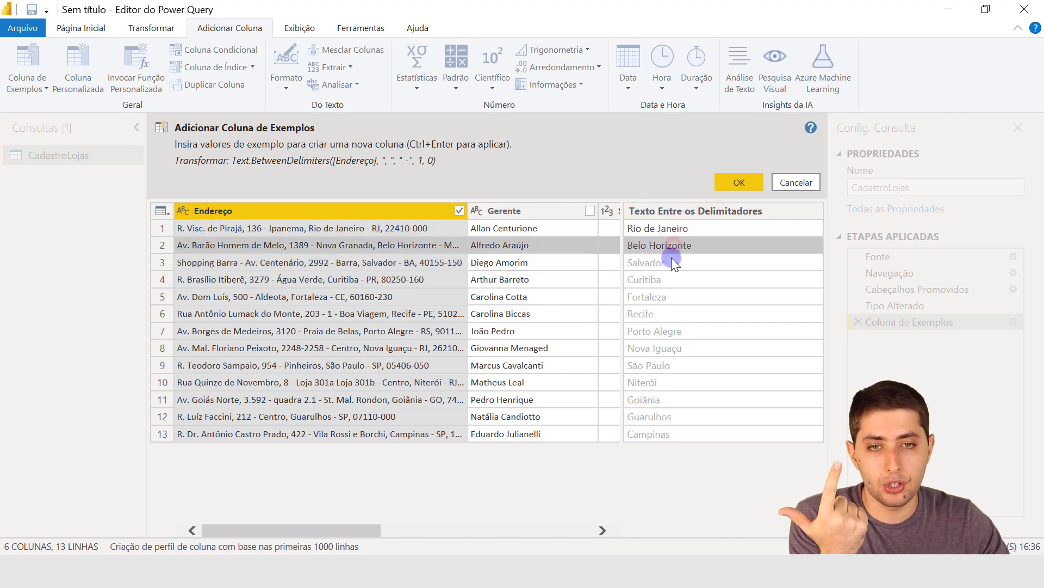
left_click(668, 261)
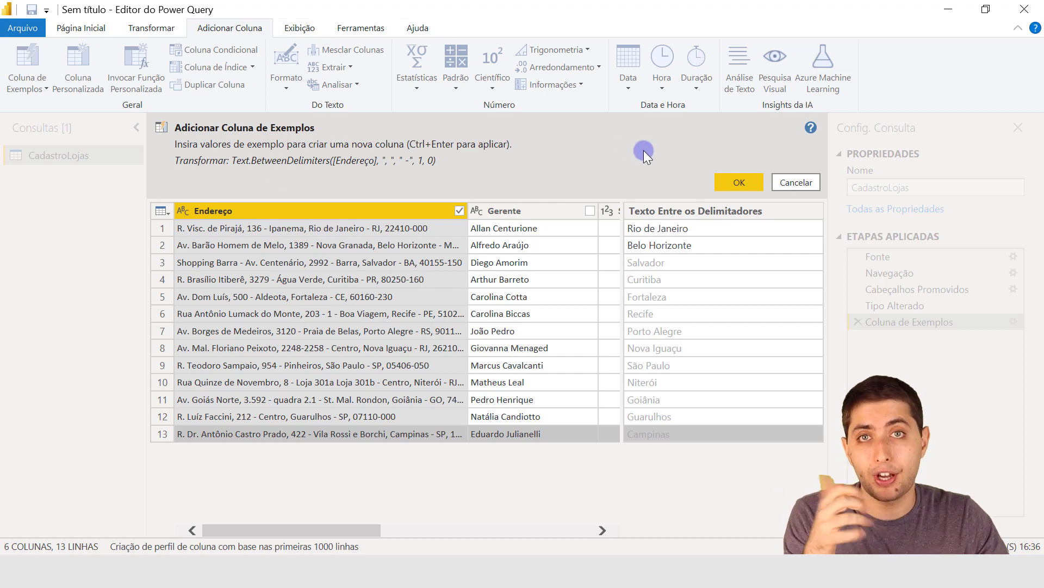
left_click(733, 183)
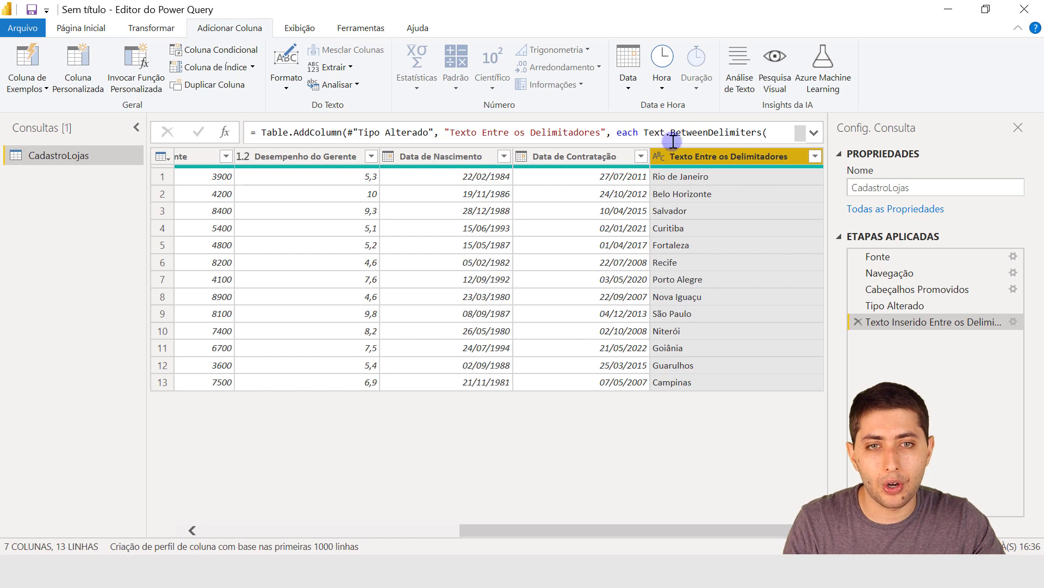
Rename the new example-based column of city names as Cidade.
mouse_move(694, 167)
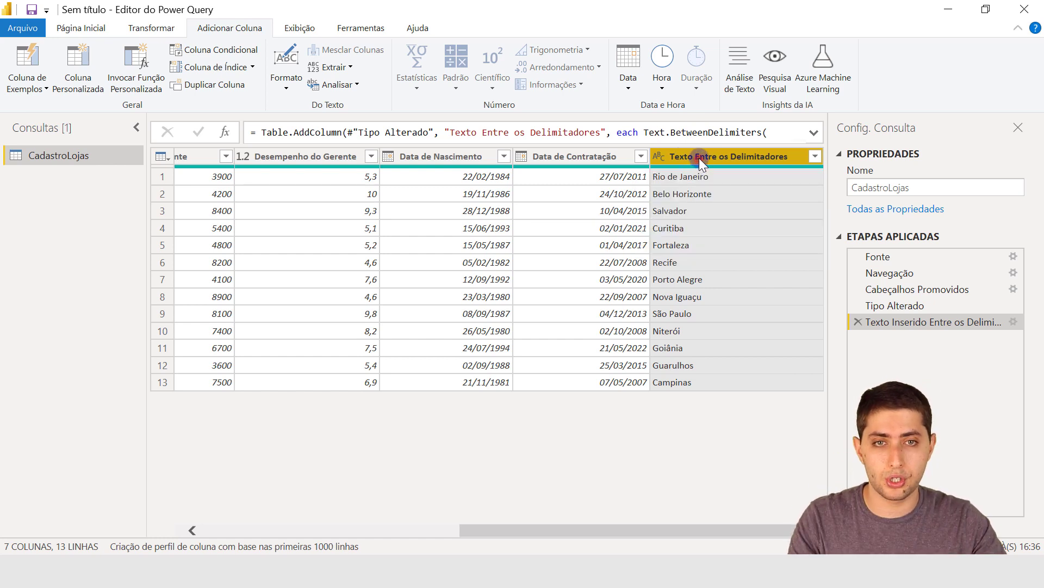
double_click(699, 158)
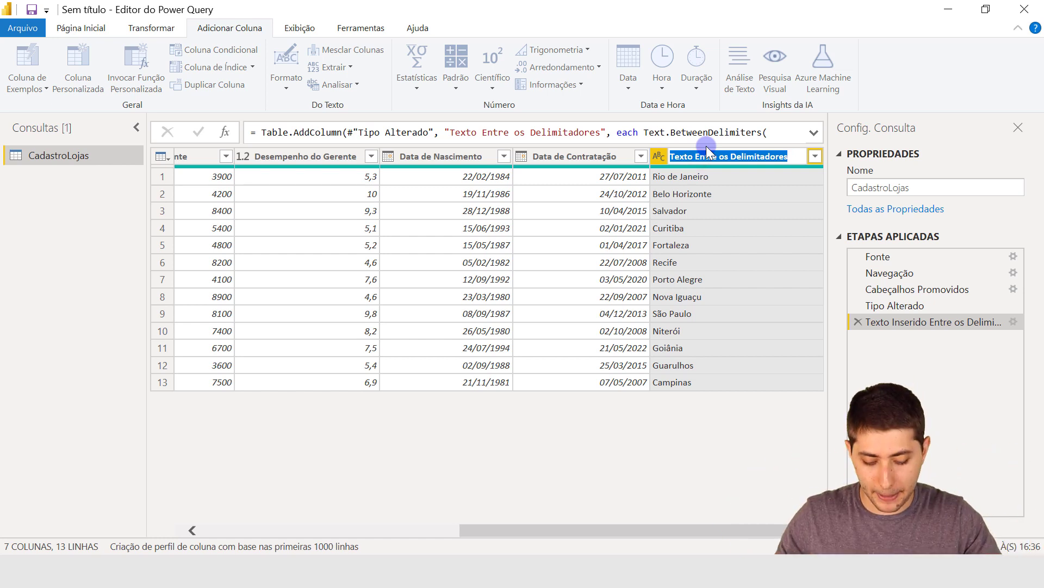
type("ida")
key("BackSpace")
key("BackSpace")
key("BackSpace")
type("Cidade")
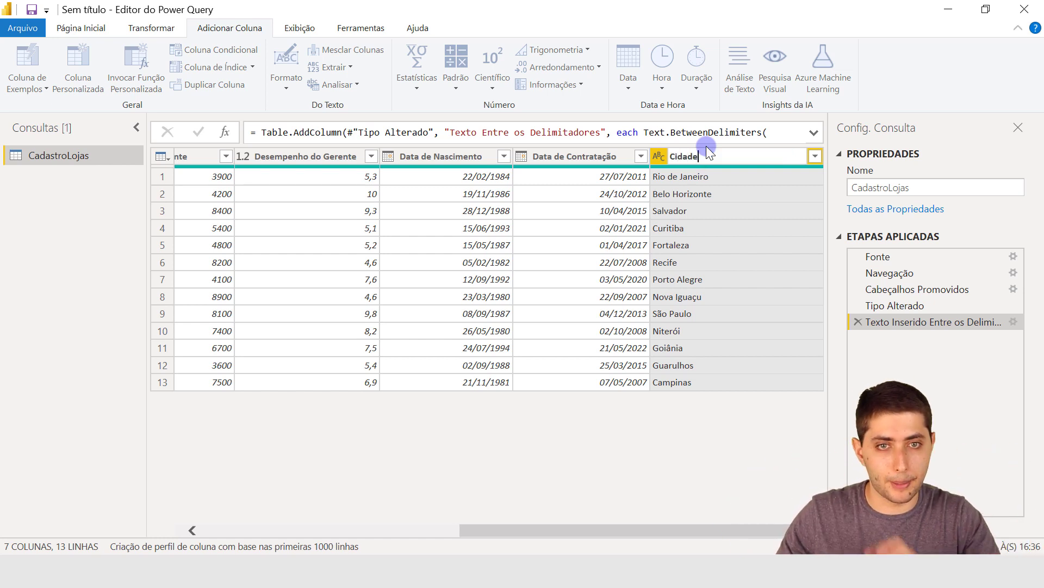
key("Return")
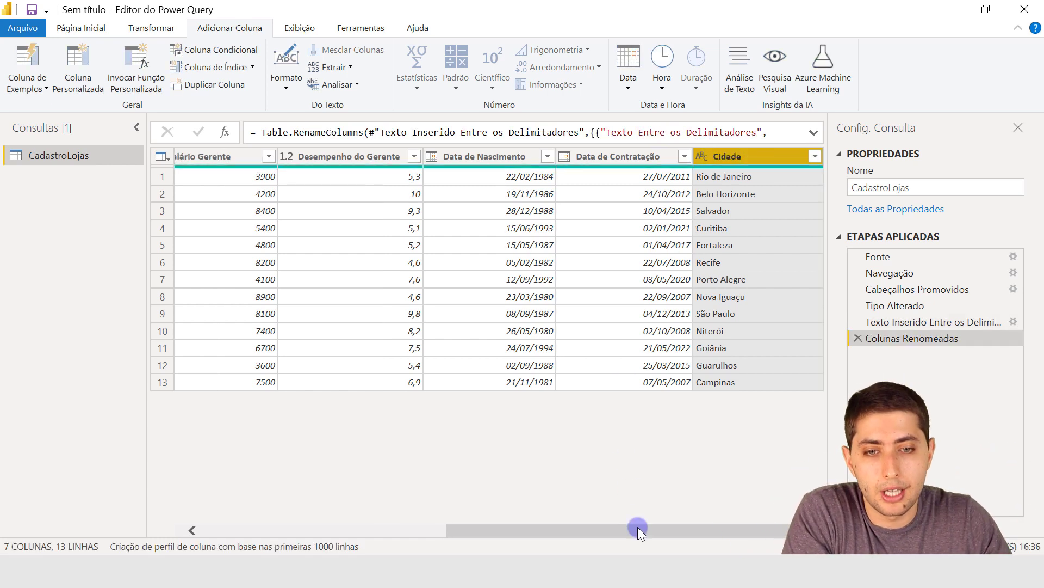
Remove the Endereço column from the table and select the Cidade column.
left_click_drag(632, 528, 354, 485)
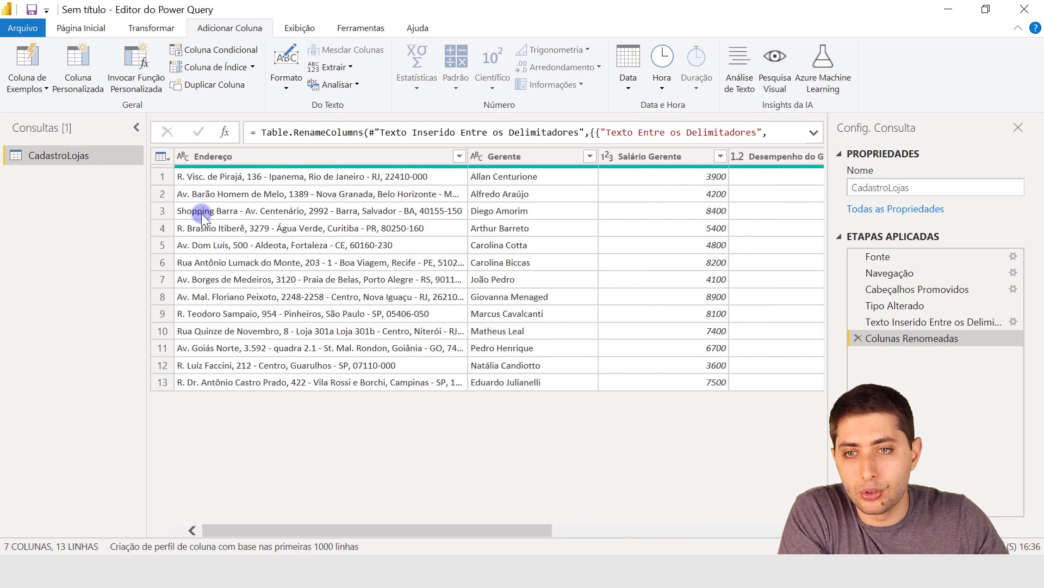
left_click(222, 161)
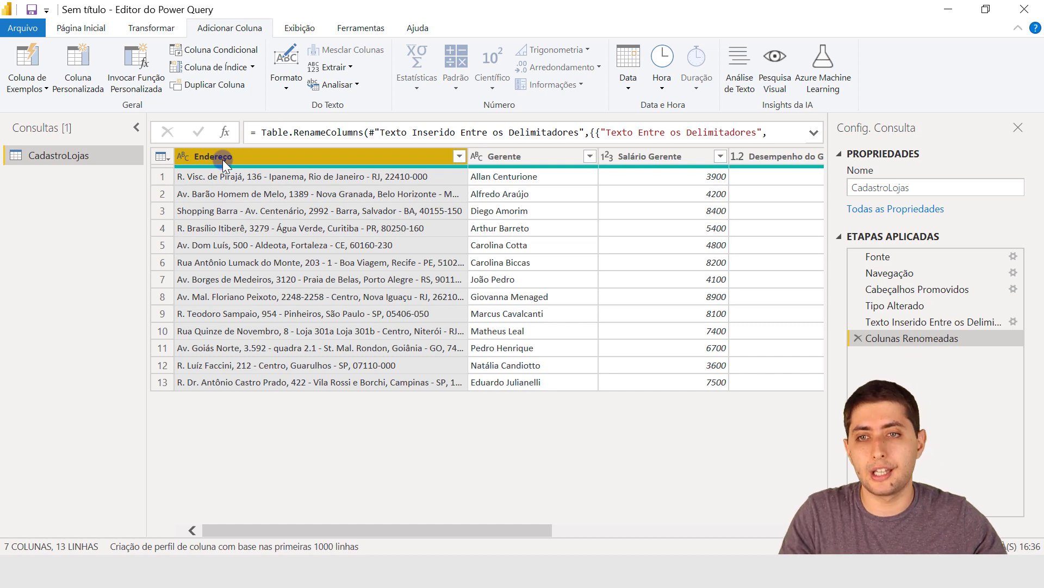
key("Delete")
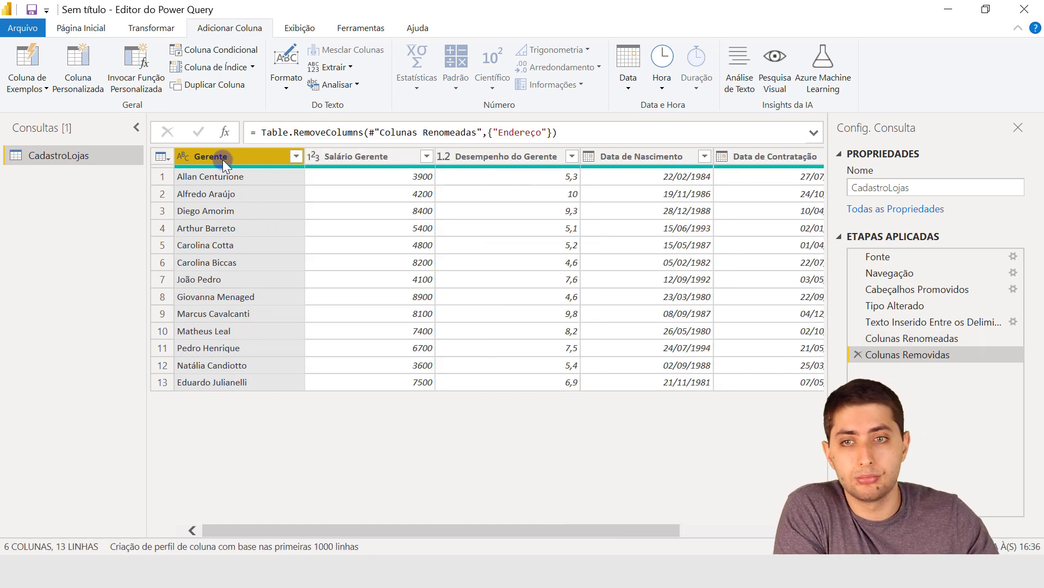
left_click_drag(400, 527, 550, 525)
left_click(740, 157)
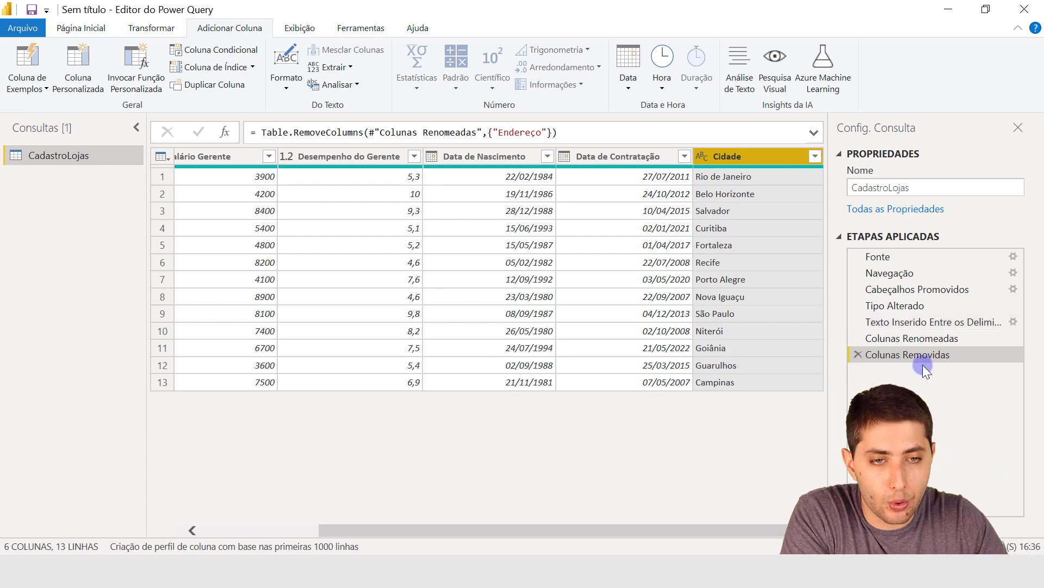
Delete the last applied step, Colunas Removidas, to bring back the Endereço column and select it.
left_click(857, 354)
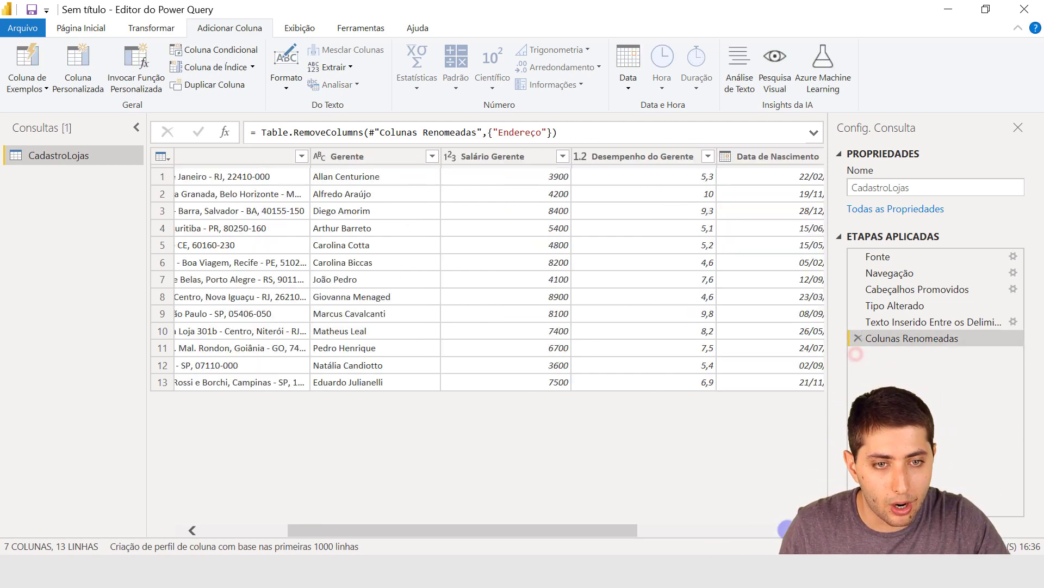
left_click_drag(630, 531, 544, 531)
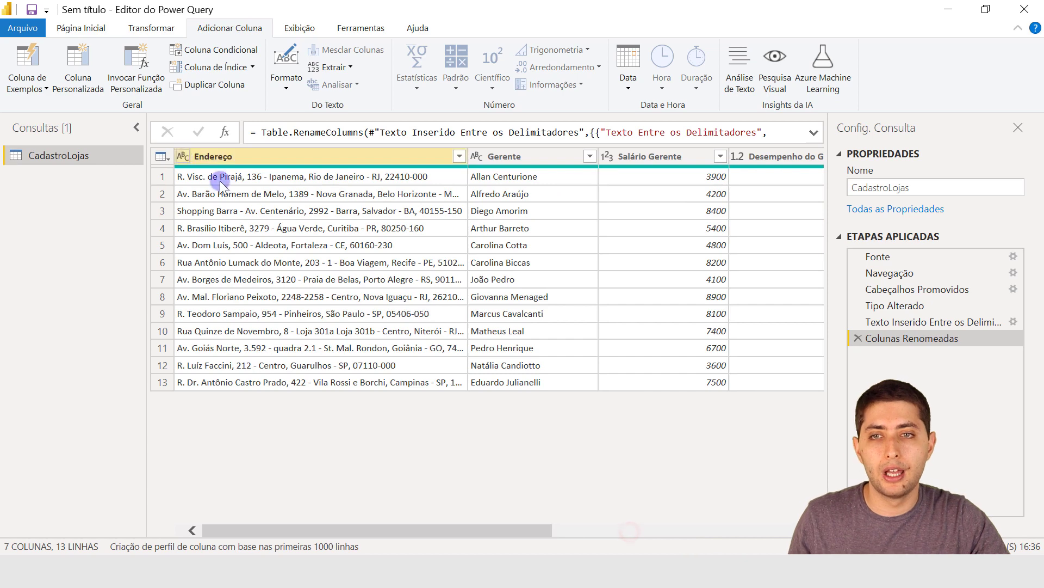
left_click(226, 156)
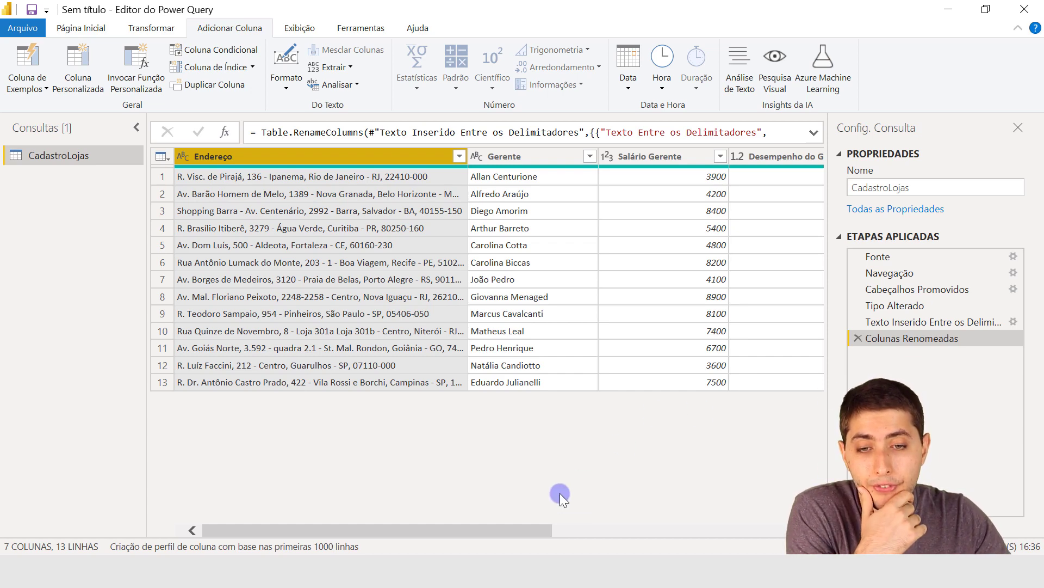
Inspect the Desempenho do Gerente column and its values in rows 1, 2 and 6.
left_click_drag(515, 523, 601, 497)
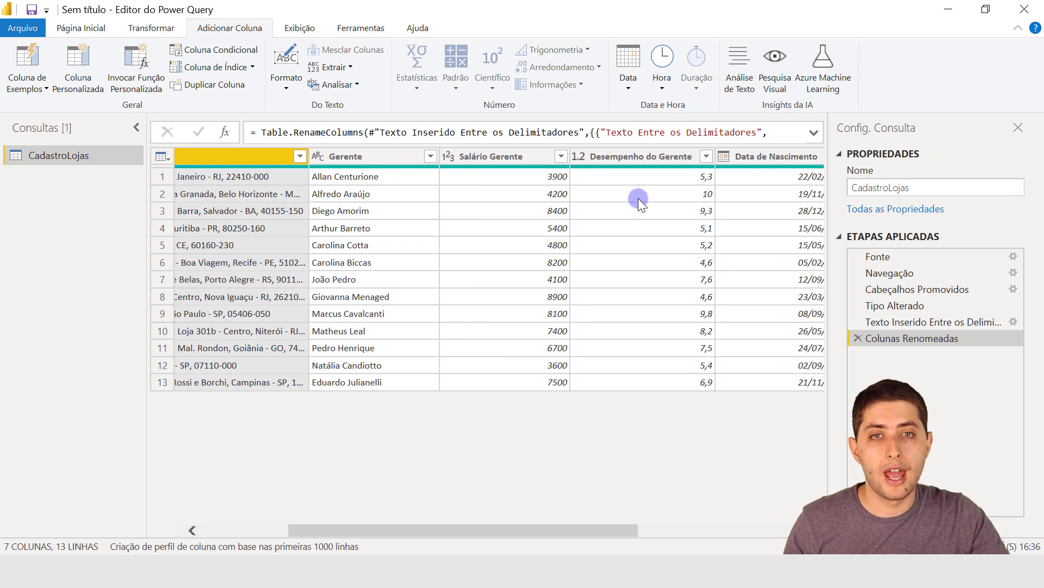
left_click(619, 148)
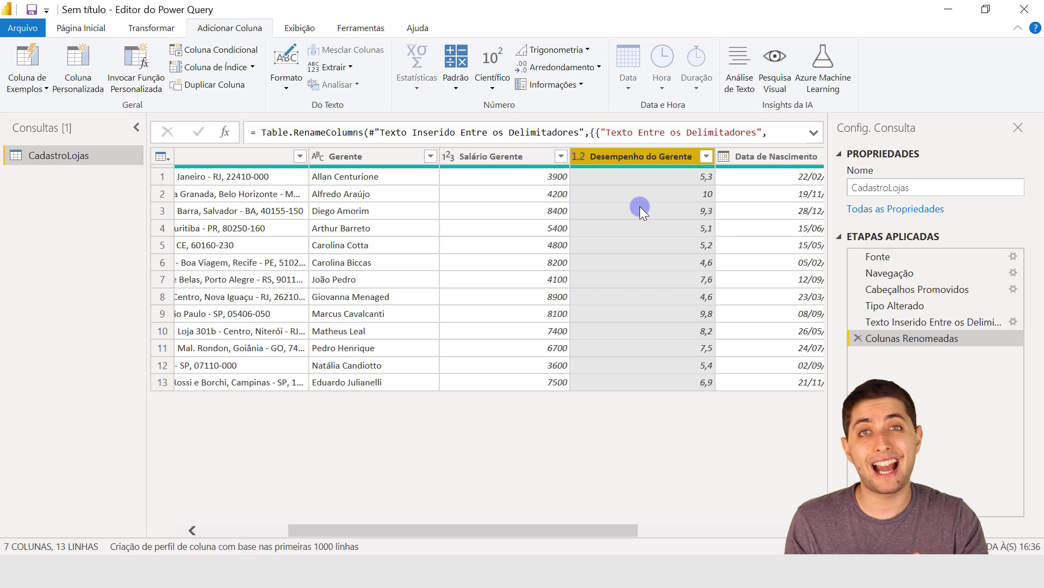
left_click(643, 177)
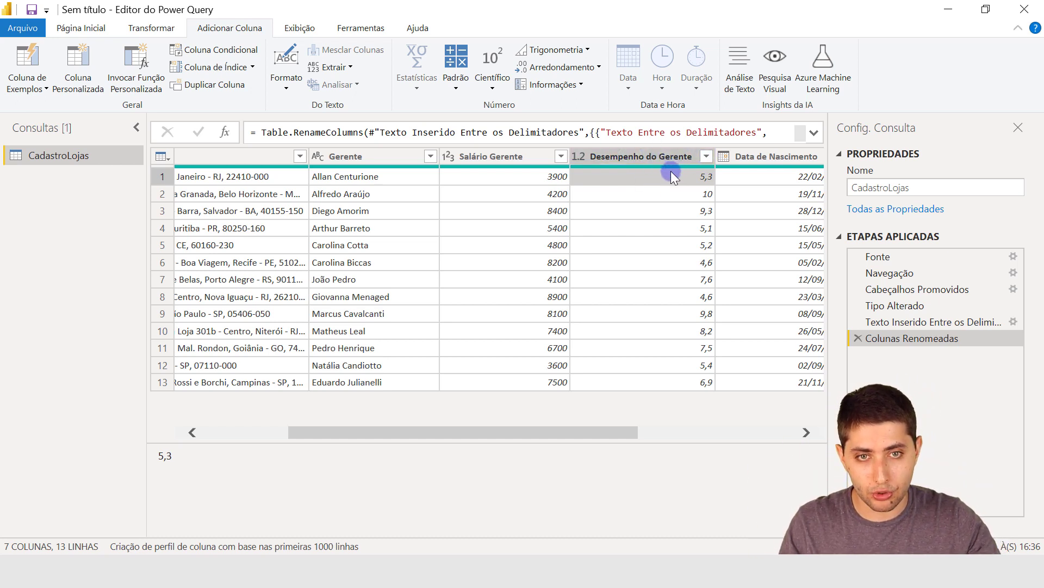
left_click(660, 191)
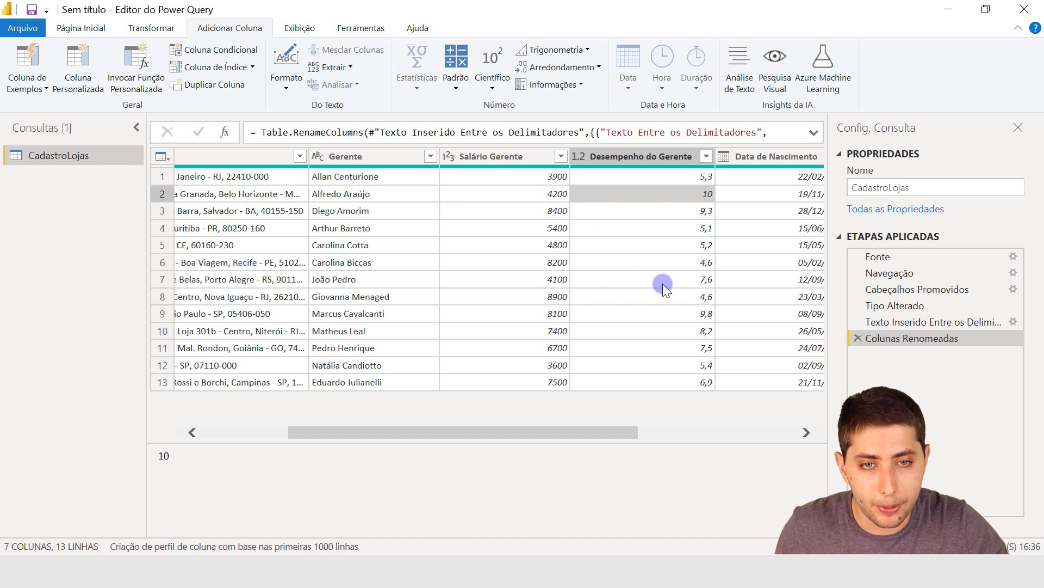
left_click(670, 264)
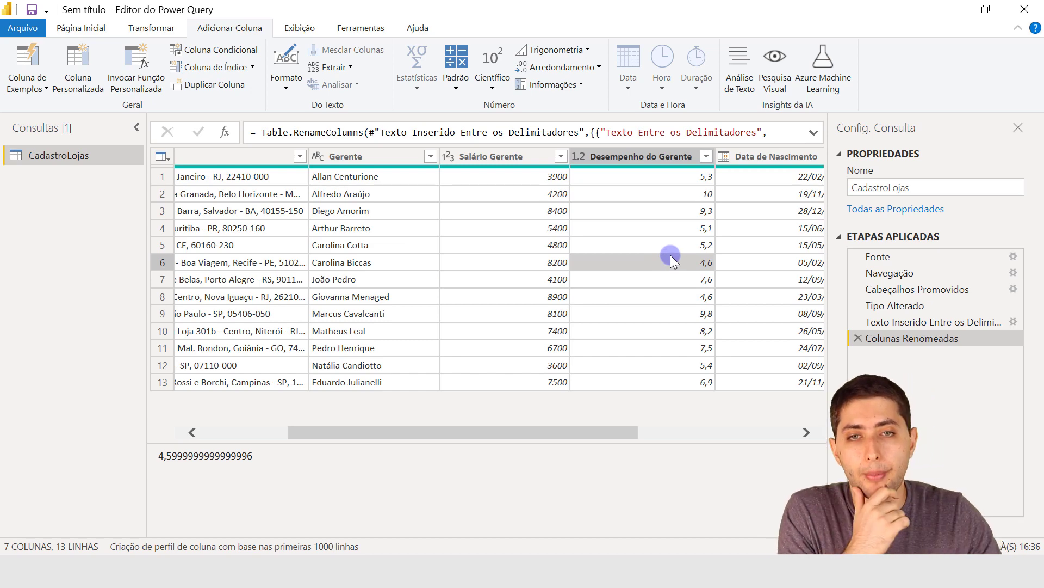
Start a conditional column from the Desempenho do Gerente column and name it Bonus.
left_click(634, 162)
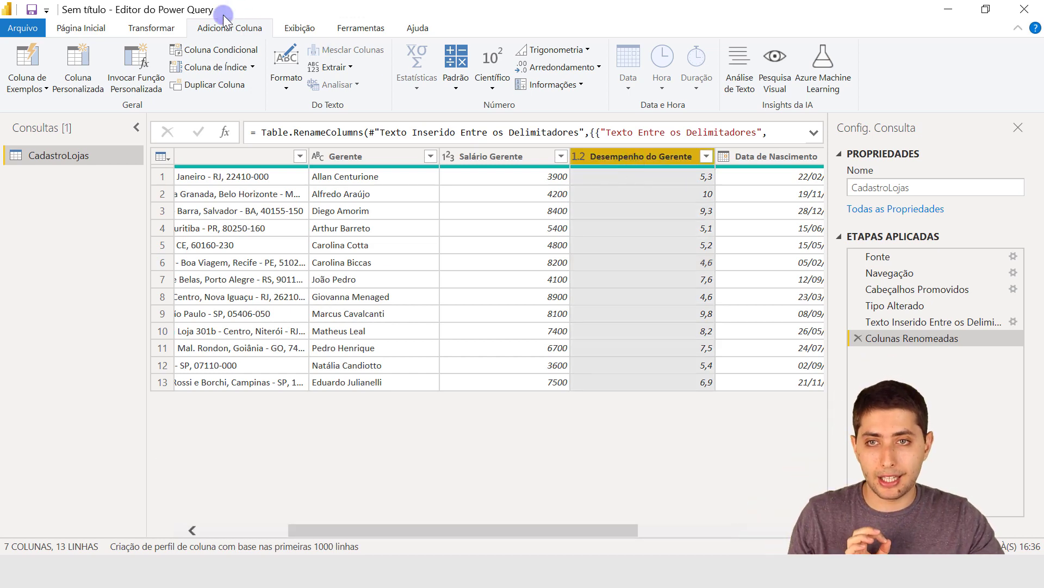
left_click(194, 50)
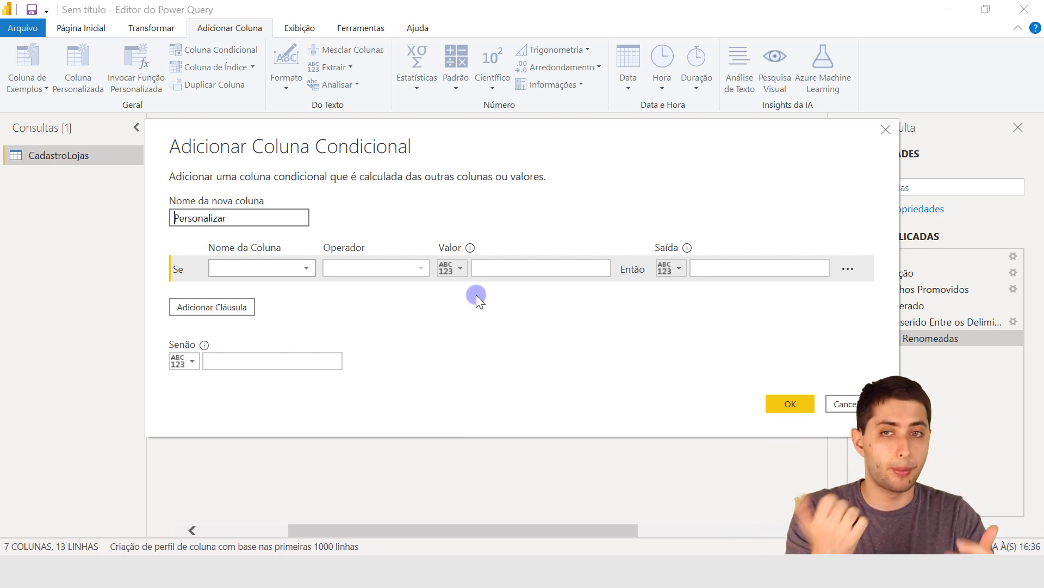
left_click_drag(260, 222, 159, 221)
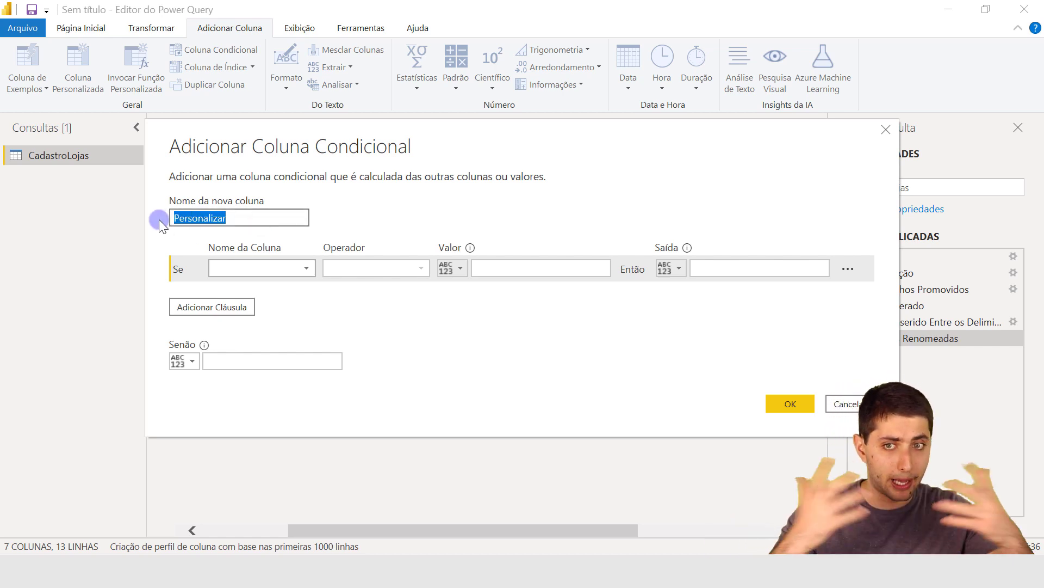
type("Bonus")
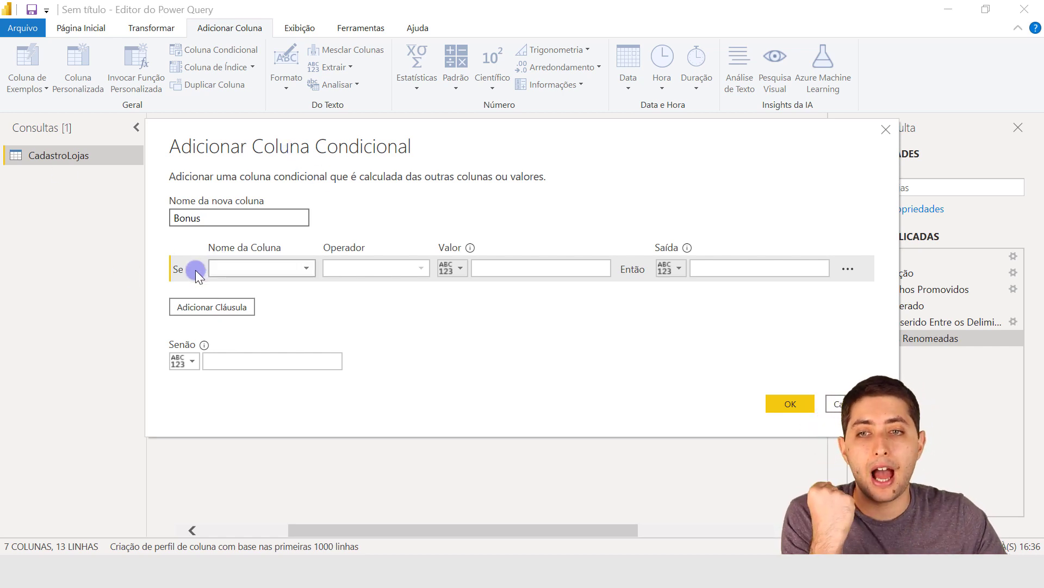
Define the first condition as Desempenho do Gerente é maior que ou igual a 7.
left_click(243, 265)
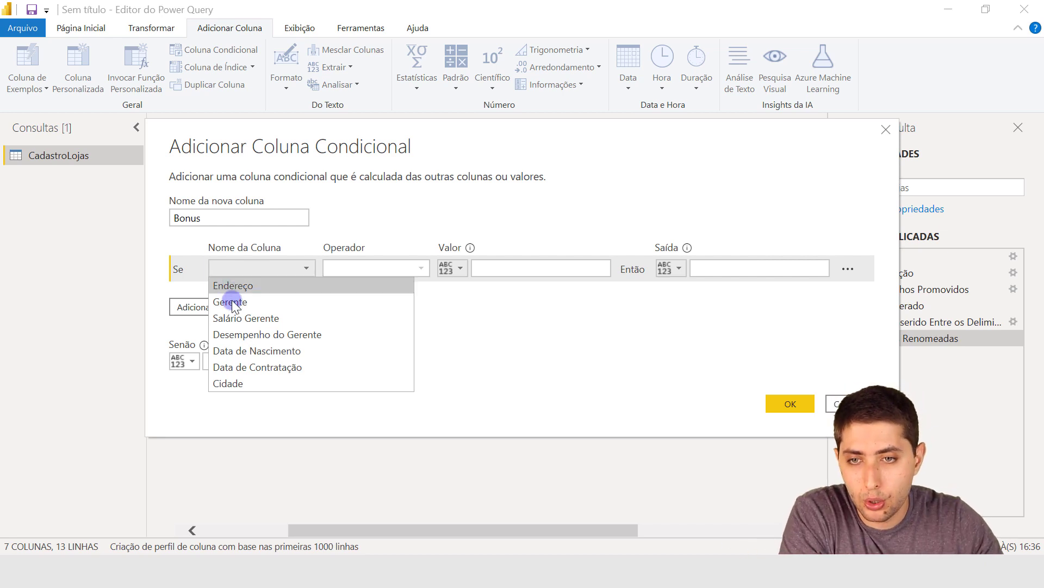
left_click(264, 330)
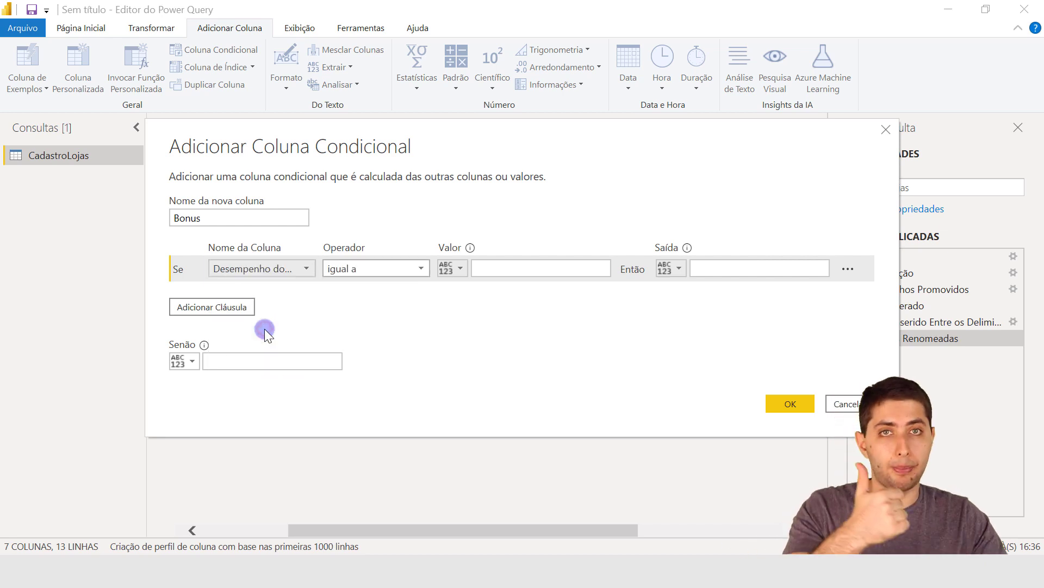
left_click(366, 268)
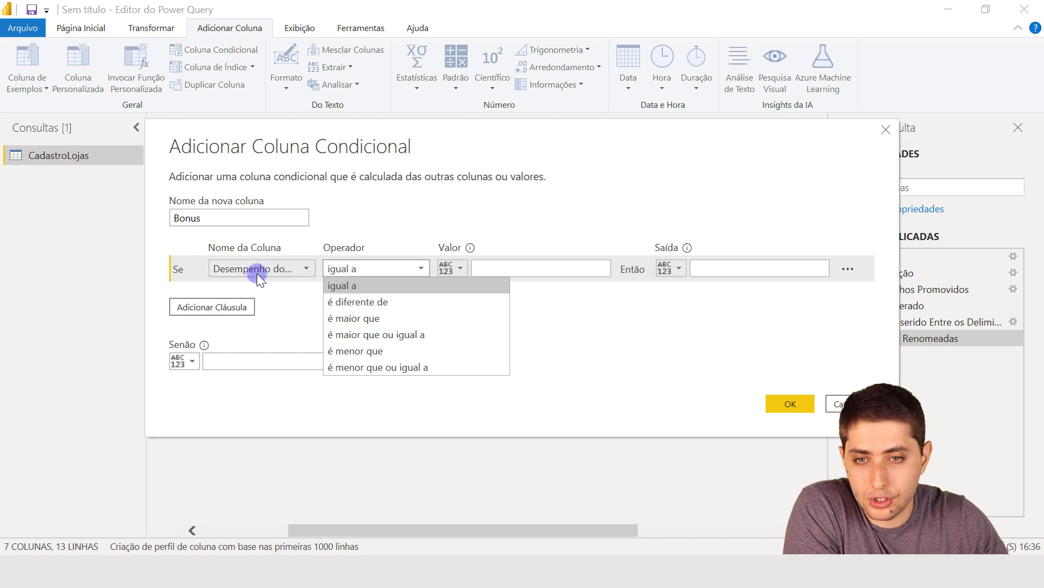
left_click(373, 335)
left_click(479, 270)
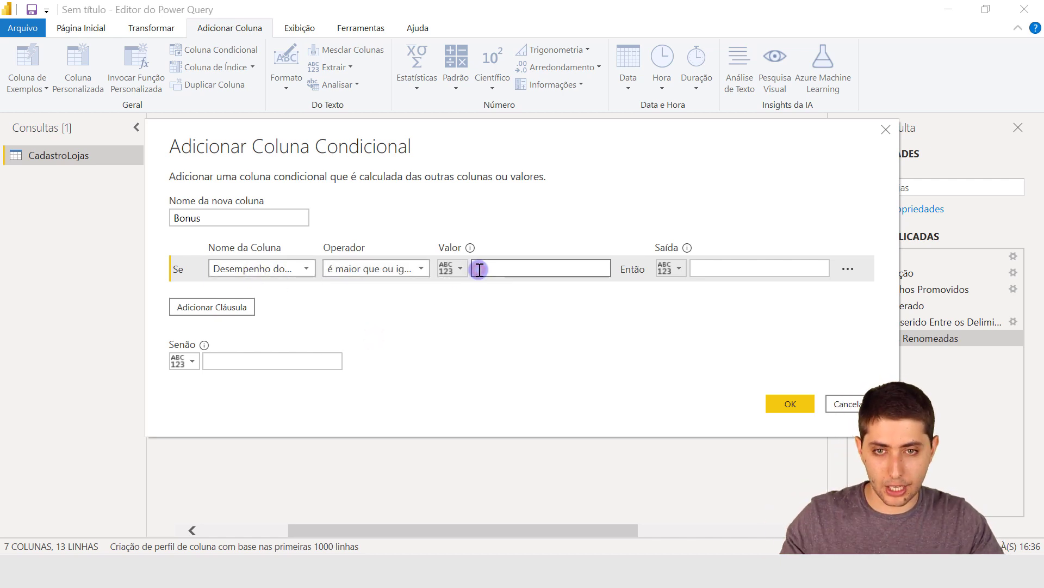
type("7")
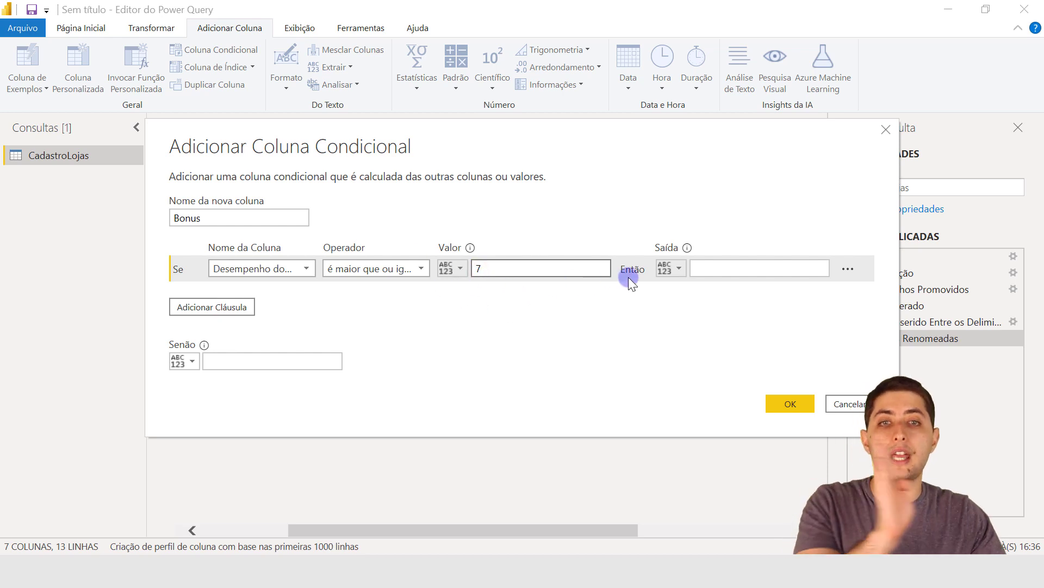
Set the first condition's output to 4000.
left_click(695, 273)
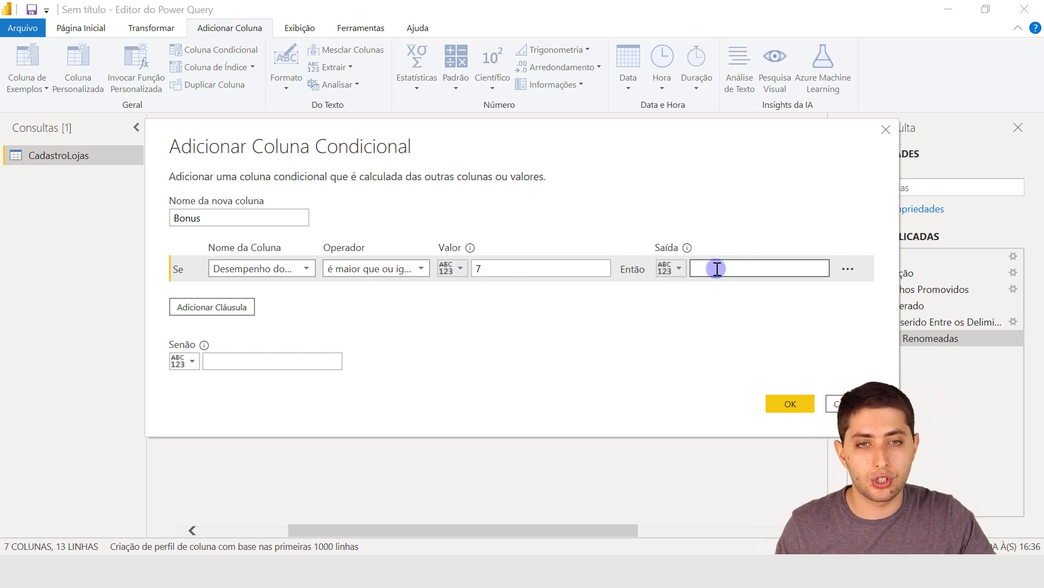
left_click(714, 269)
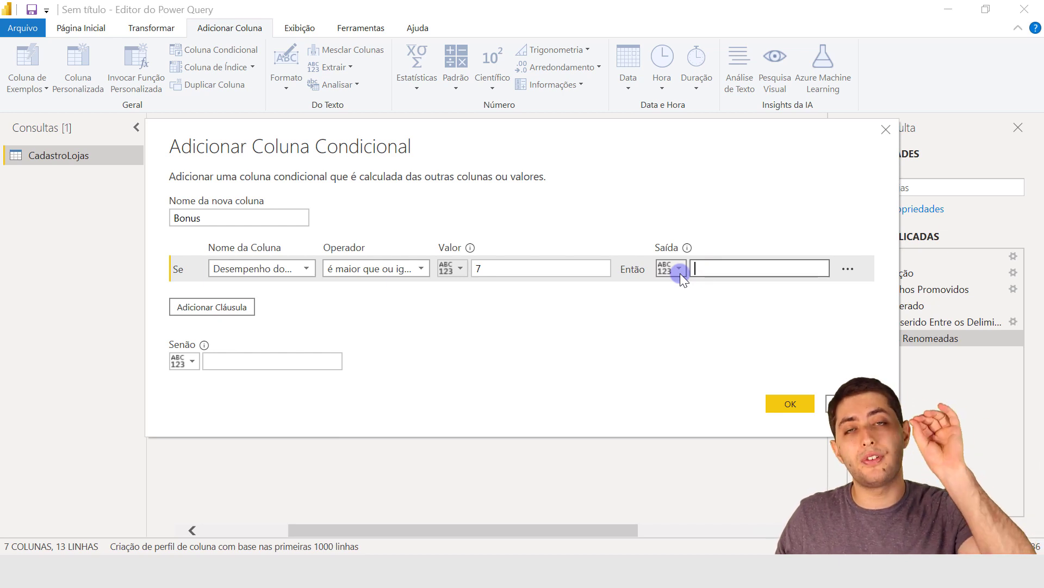
type("4000")
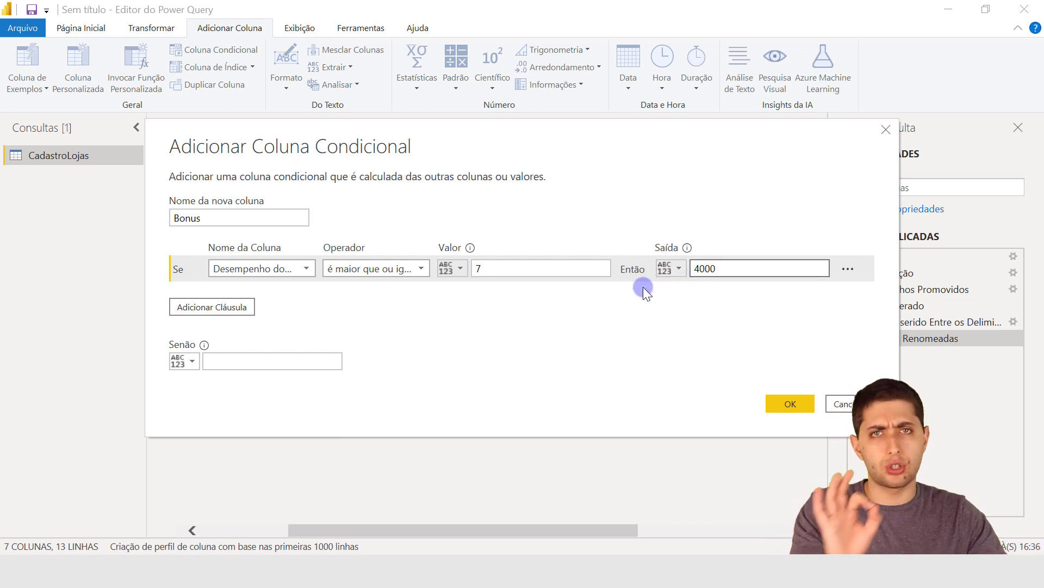
Try an R$ prefix in front of the 4000 output and remove it again.
key("Home")
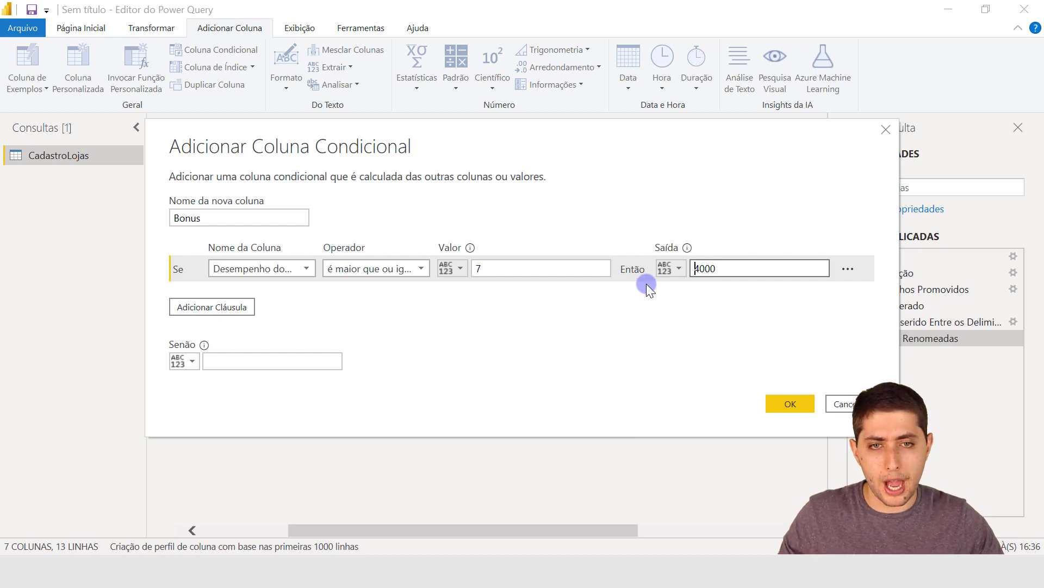
type("R$")
key("BackSpace")
key("BackSpace")
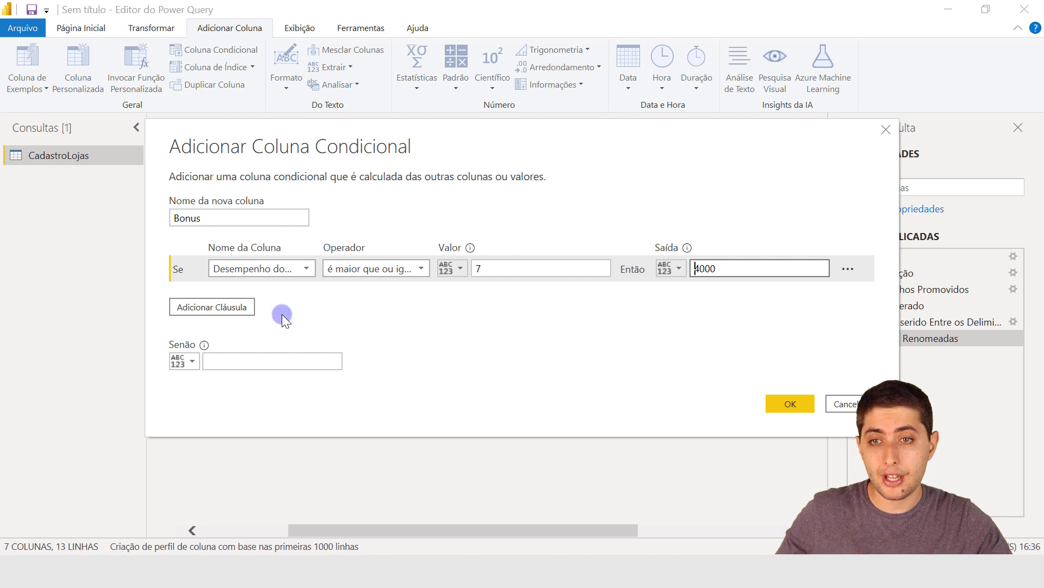
Add a second clause to the Bonus conditional column and review the first condition's value.
left_click(537, 270)
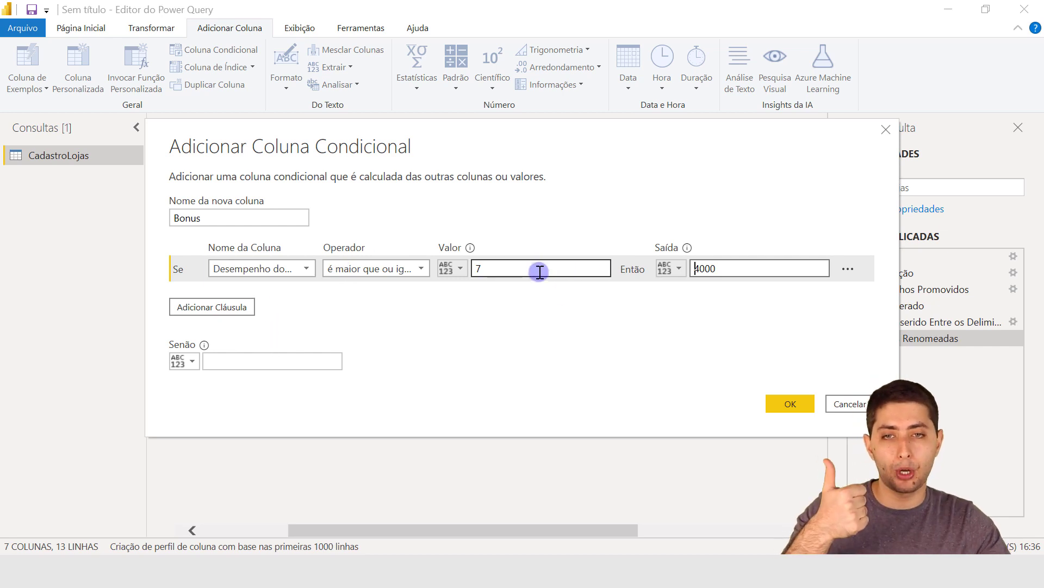
left_click(276, 361)
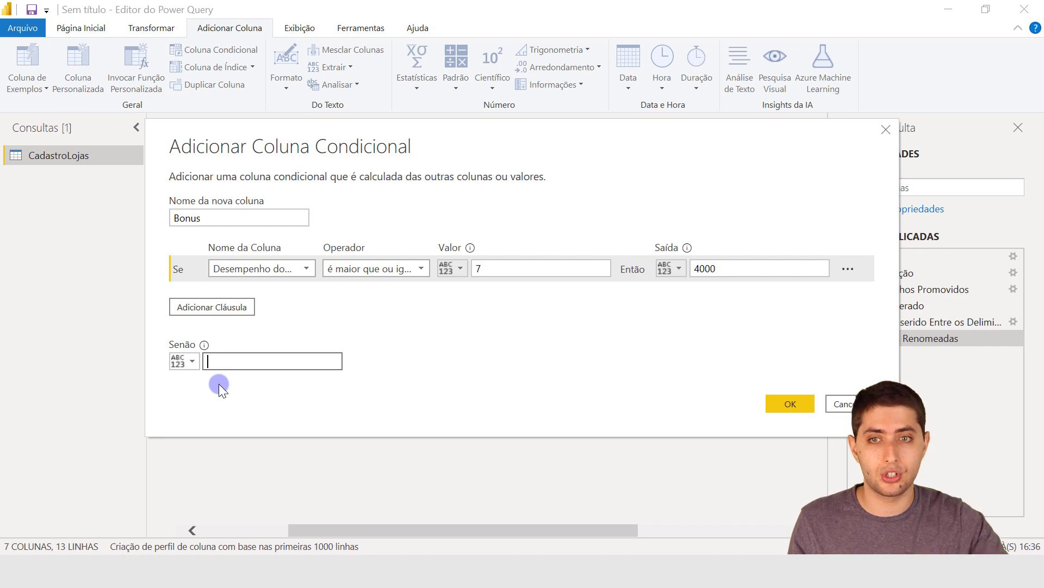
left_click(179, 307)
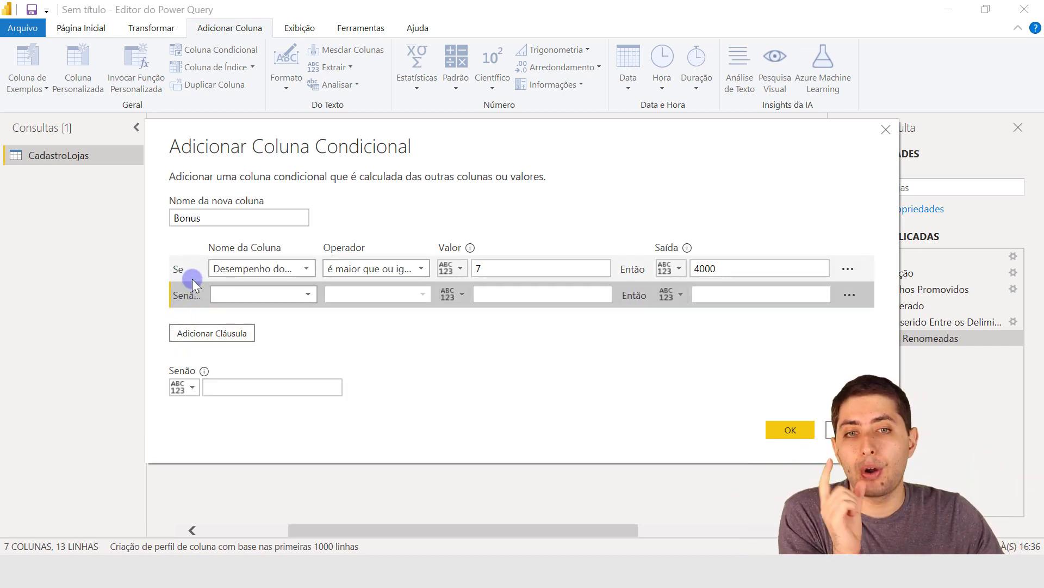
left_click(185, 267)
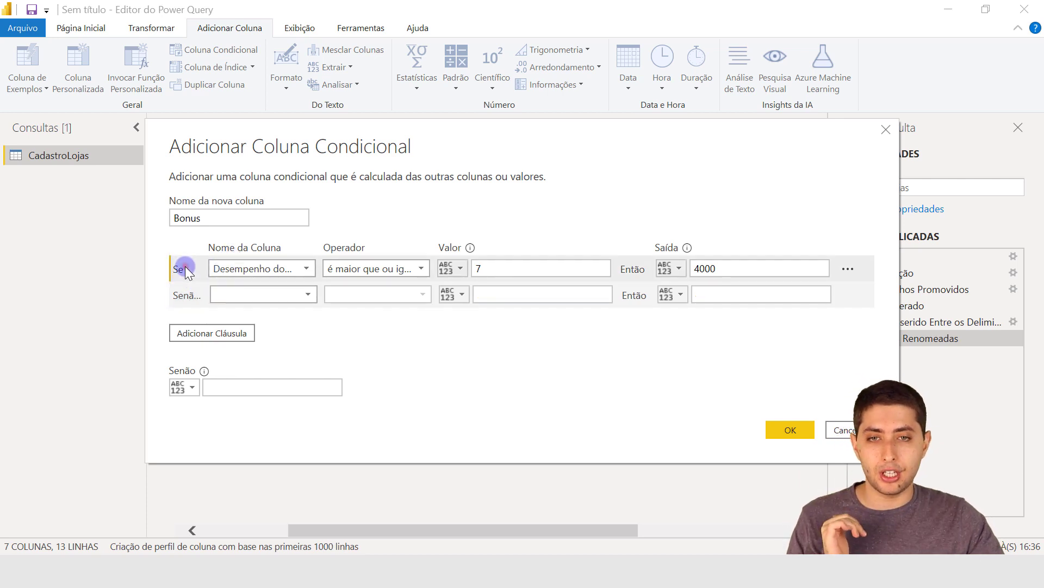
left_click(479, 267)
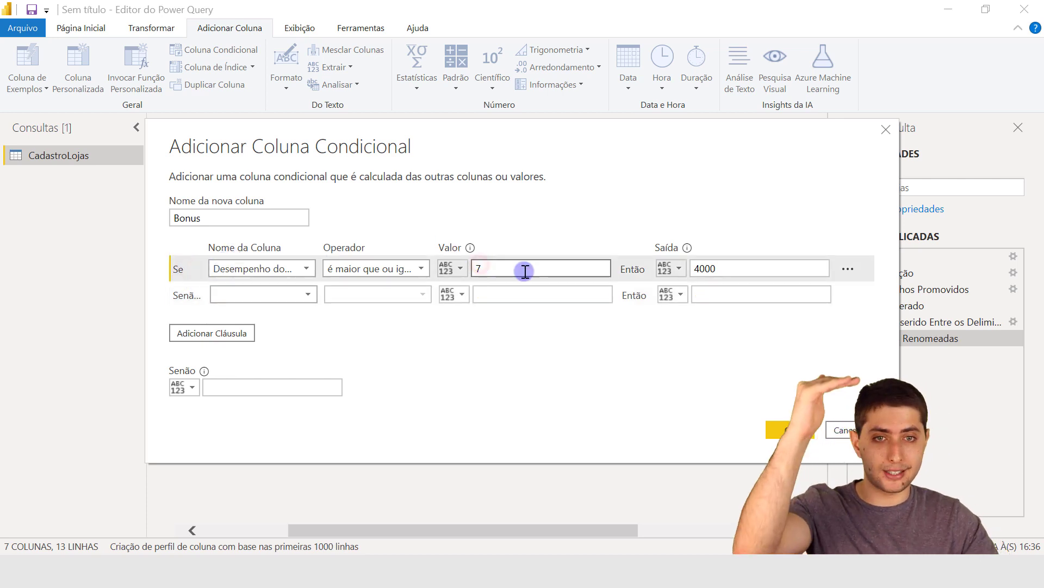
Define the second clause as Desempenho do Gerente é maior que ou igual a 5, with an output of 2000.
left_click(710, 269)
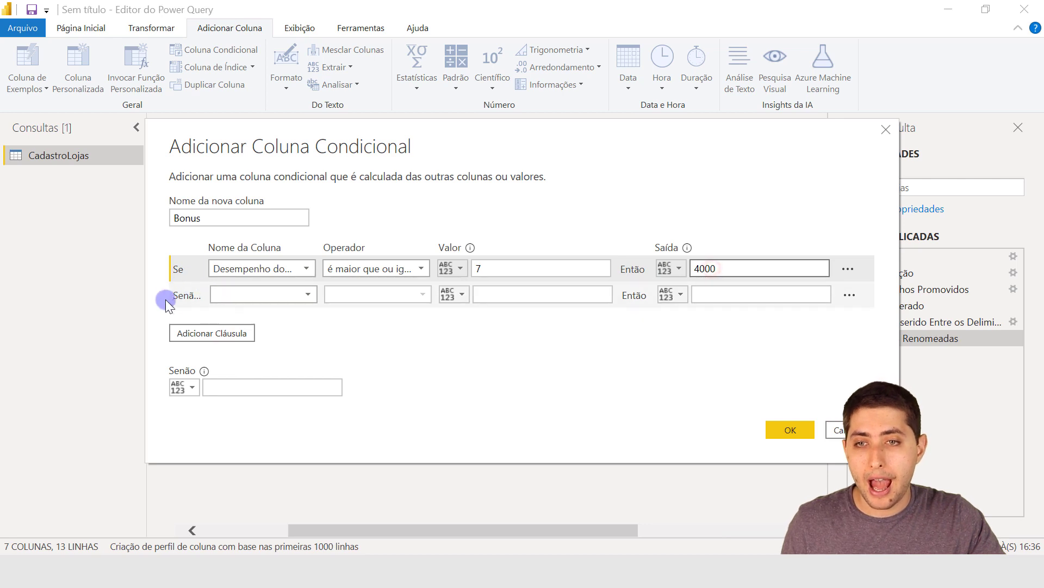
left_click(178, 272)
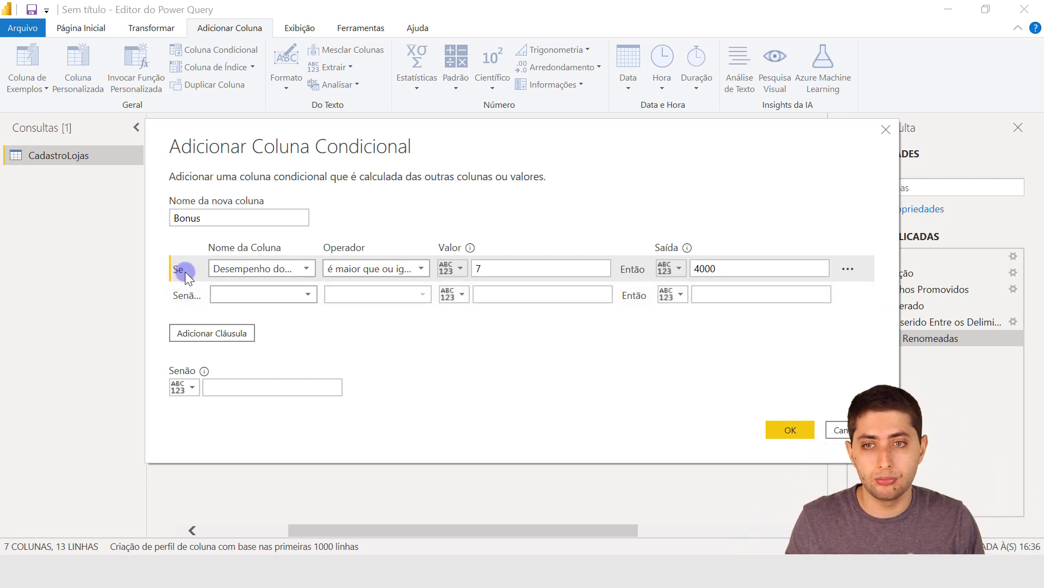
left_click(234, 292)
left_click(270, 358)
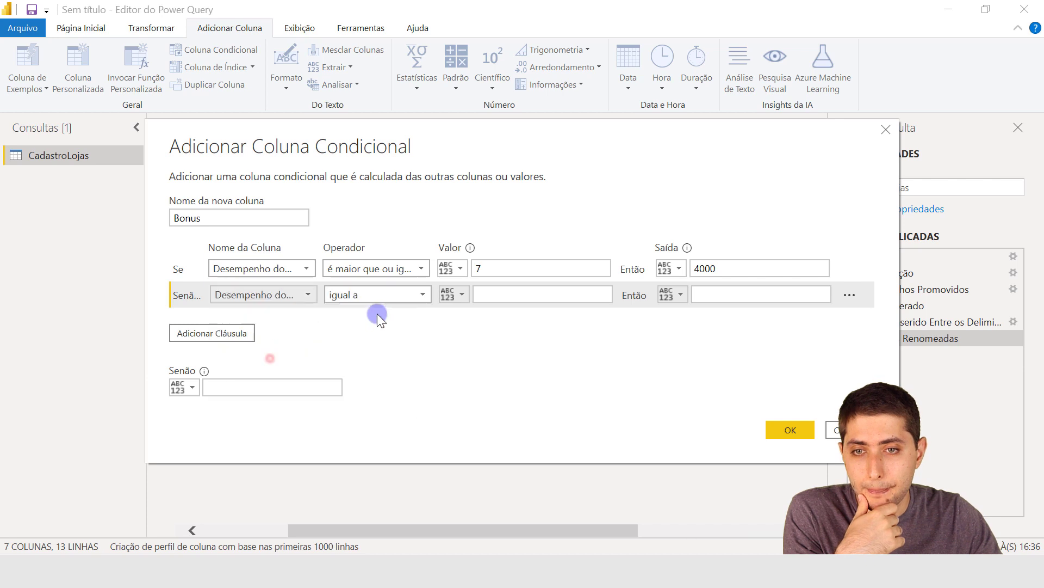
left_click(371, 297)
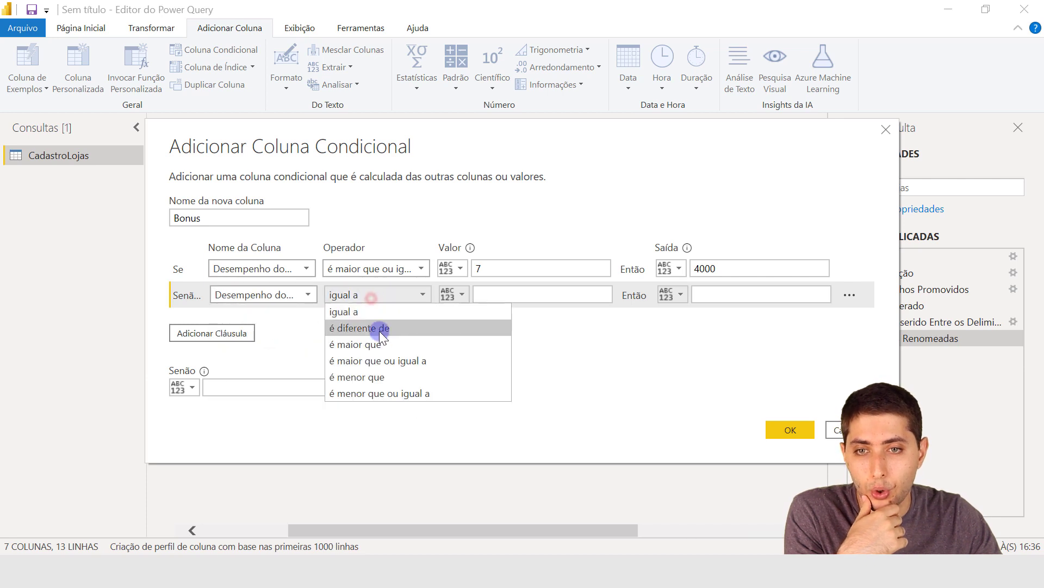
left_click(380, 360)
left_click(505, 300)
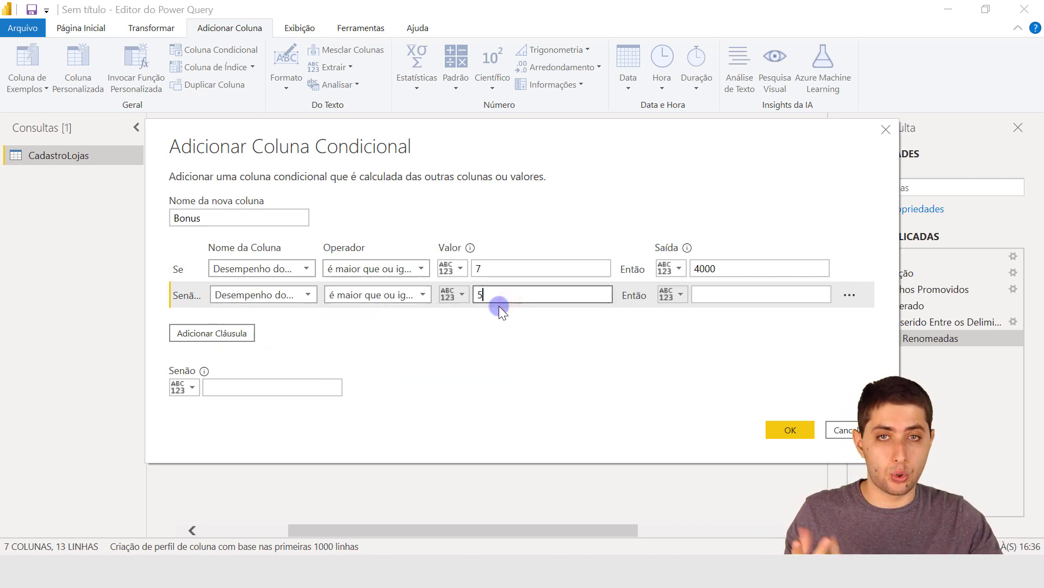
left_click(707, 294)
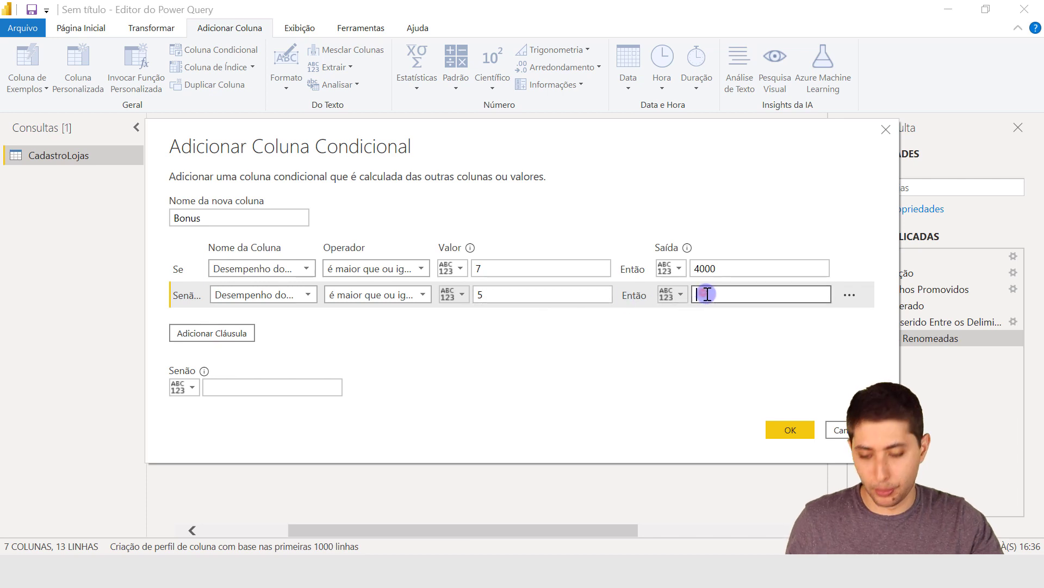
type("2000")
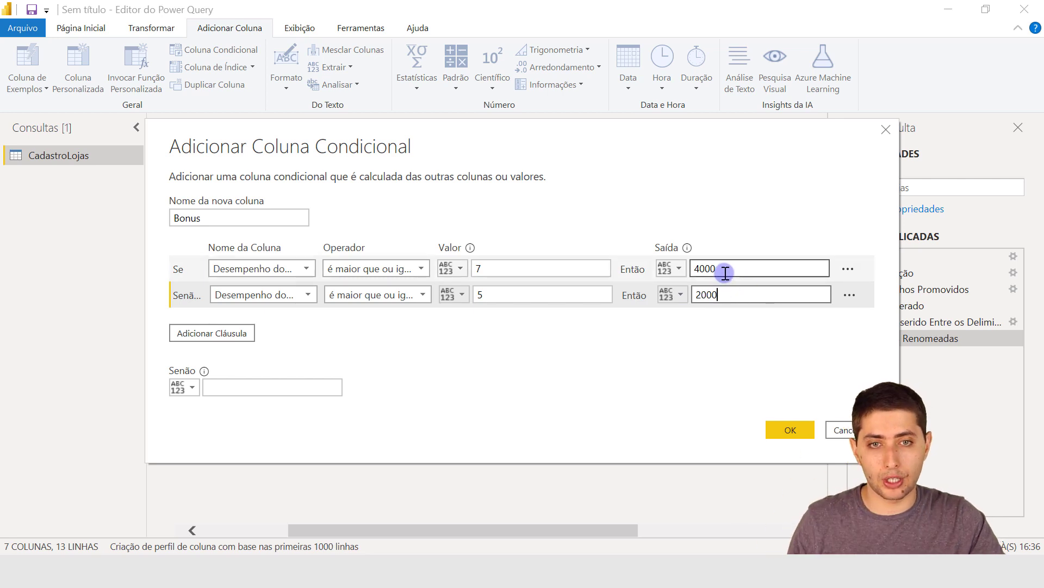
Review the comparison values and outputs of both Bonus clauses, along with the fallback field.
left_click_drag(725, 273, 711, 274)
left_click_drag(476, 295, 484, 295)
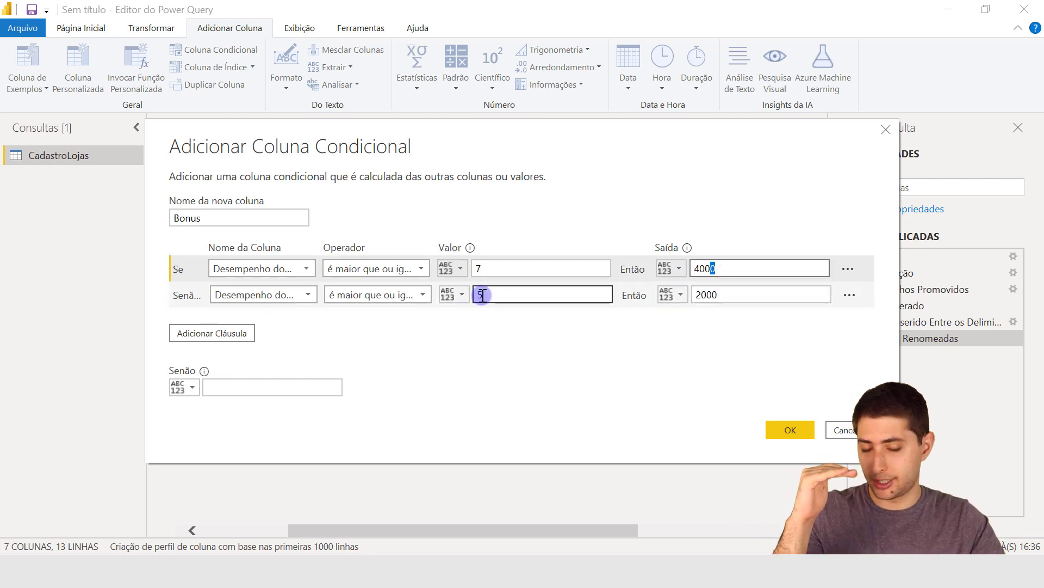
left_click(733, 294)
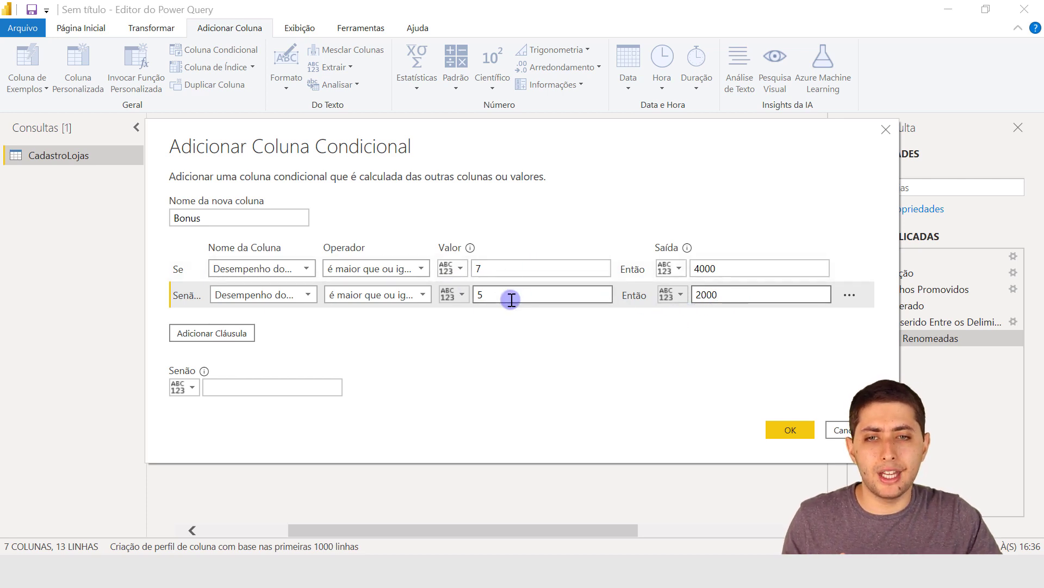
left_click_drag(511, 300, 478, 294)
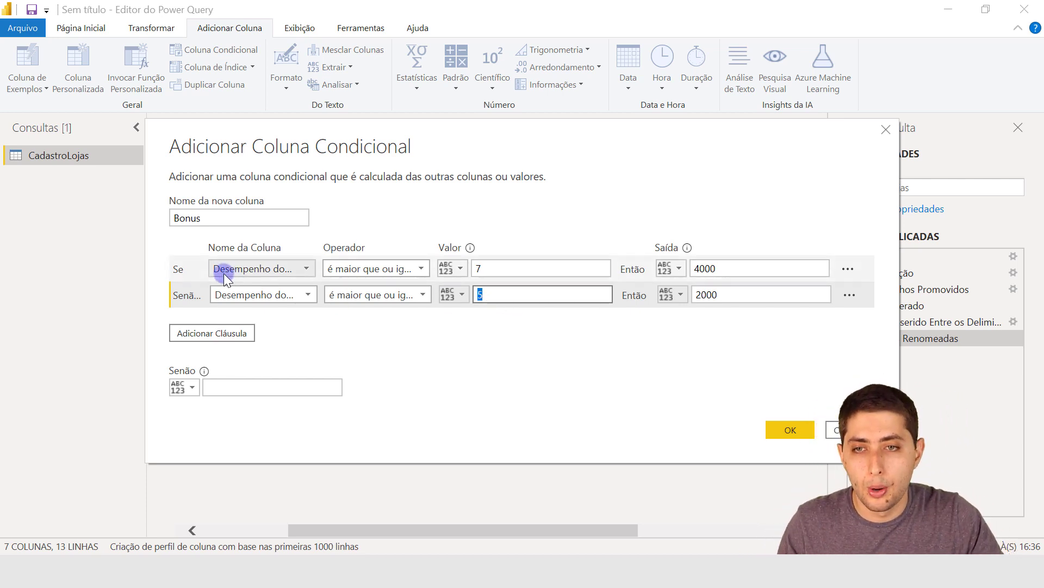
left_click(194, 269)
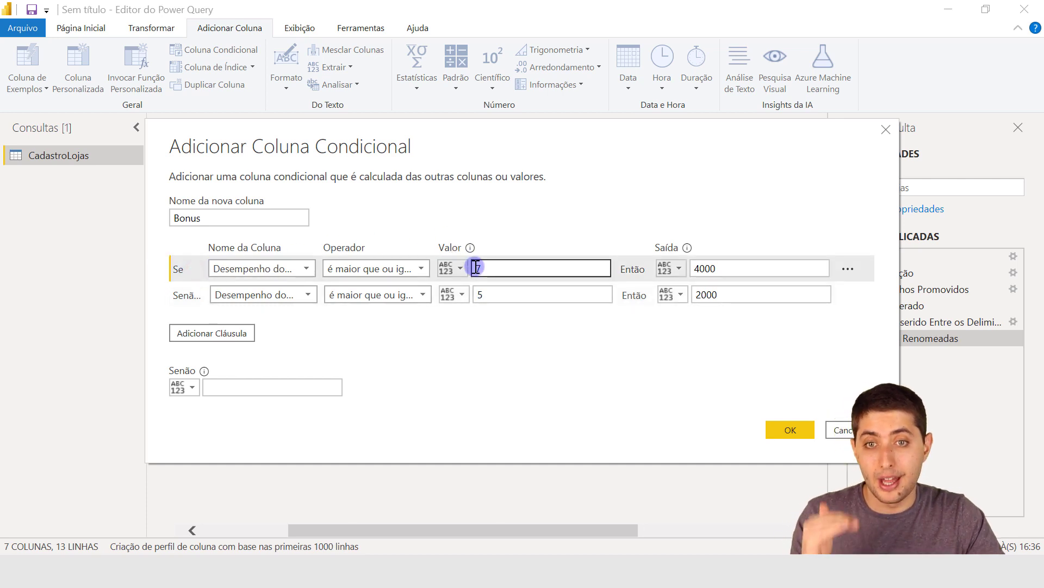
left_click(715, 264)
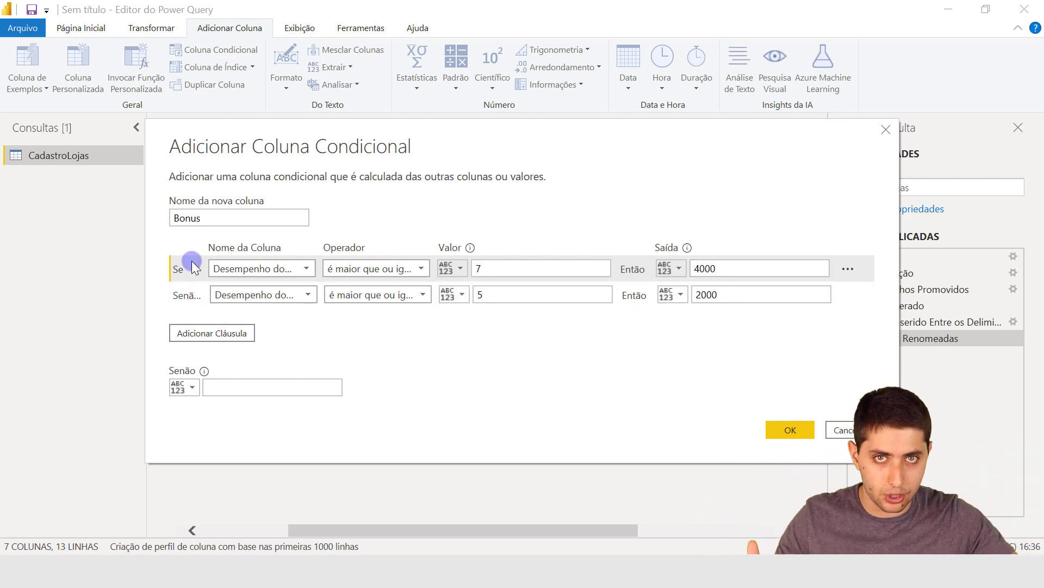
left_click(176, 294)
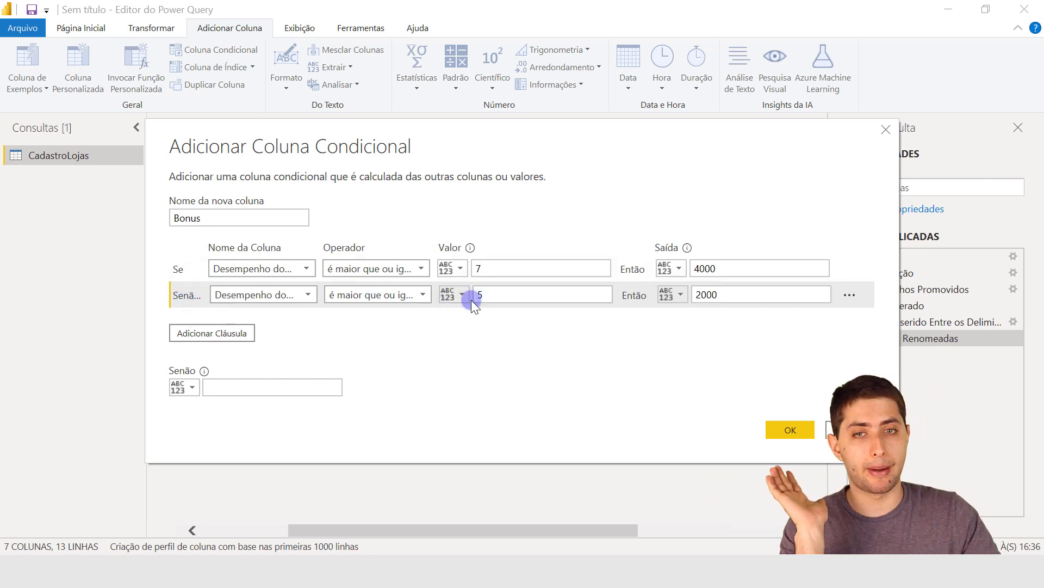
double_click(522, 291)
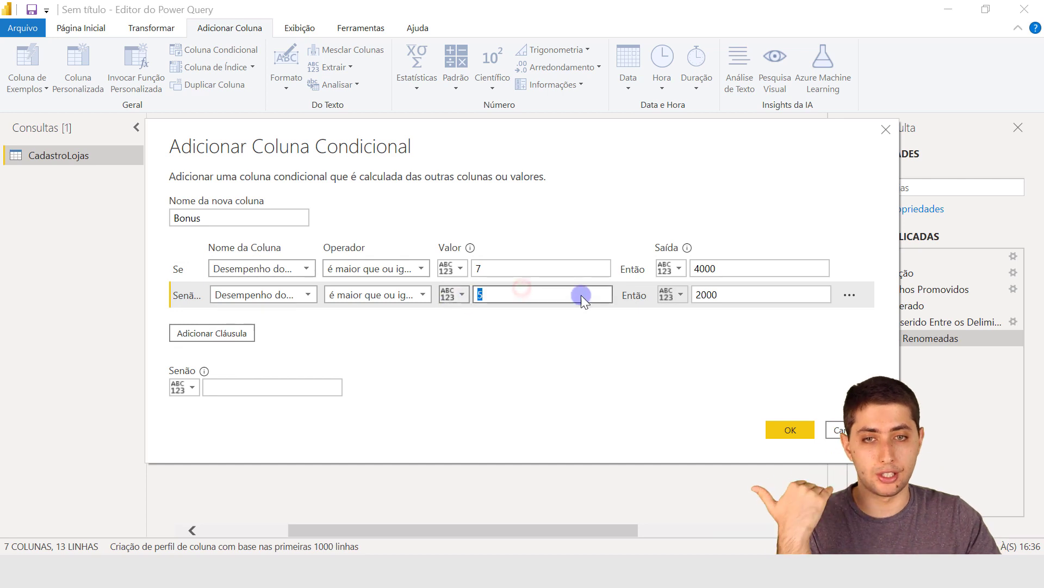
double_click(708, 294)
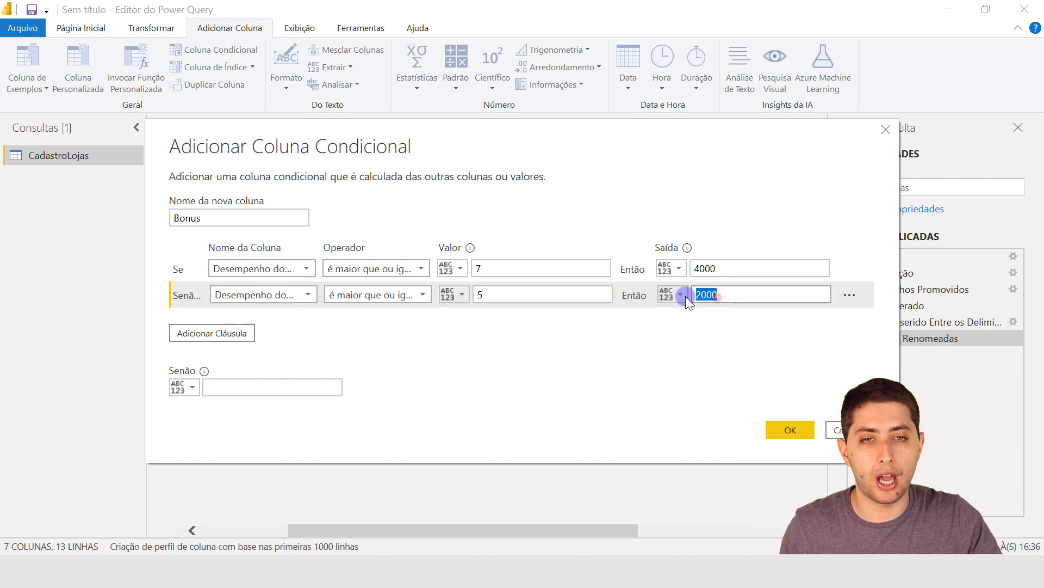
double_click(693, 267)
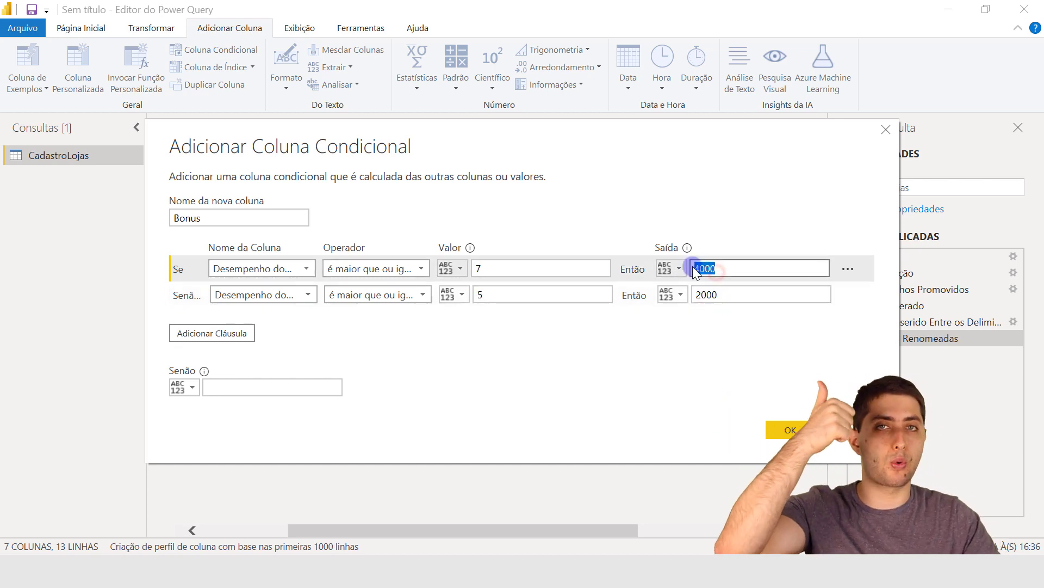
double_click(709, 295)
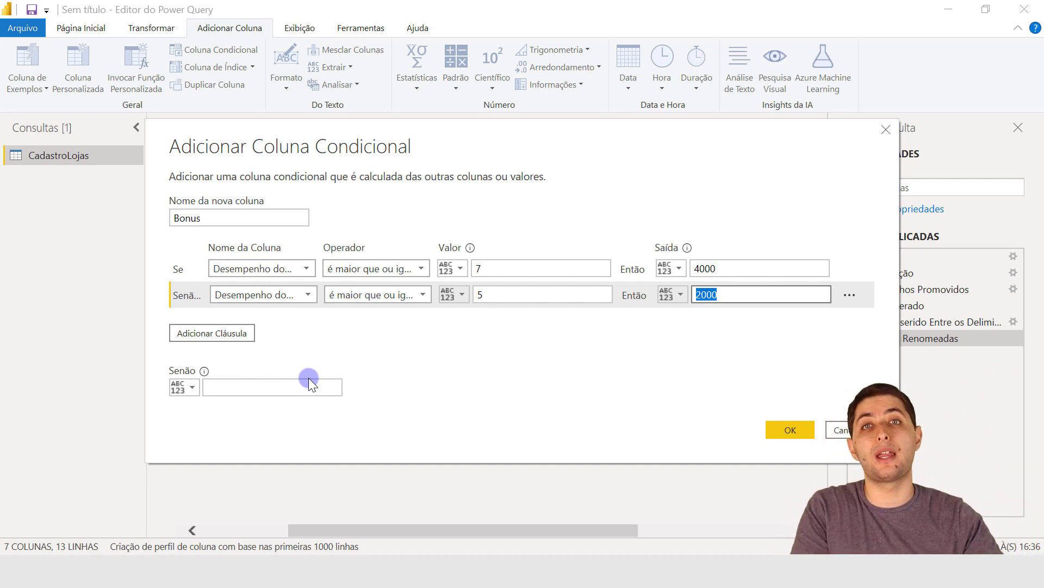
left_click(270, 392)
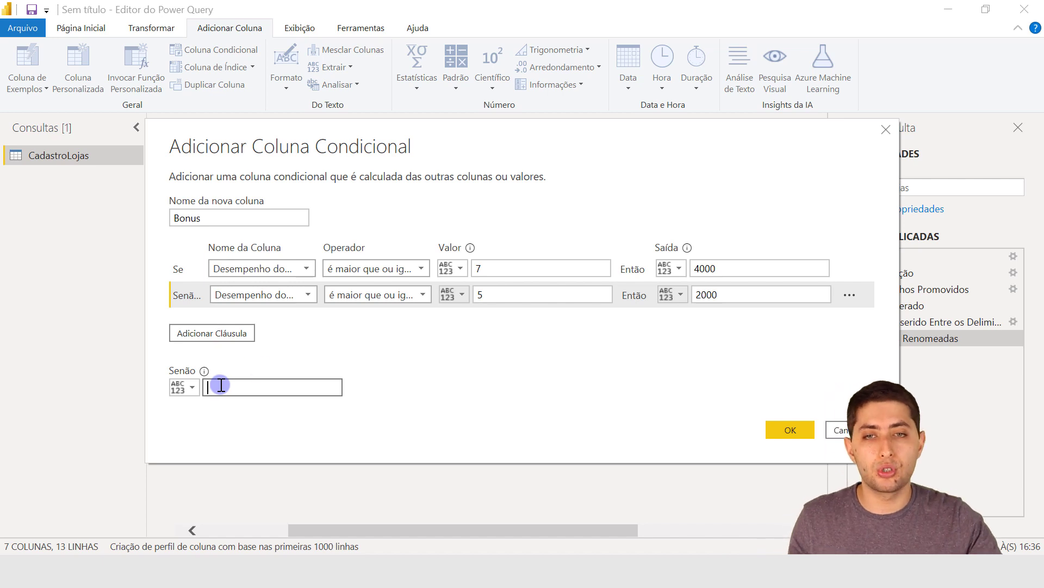
left_click(480, 266)
left_click(493, 293)
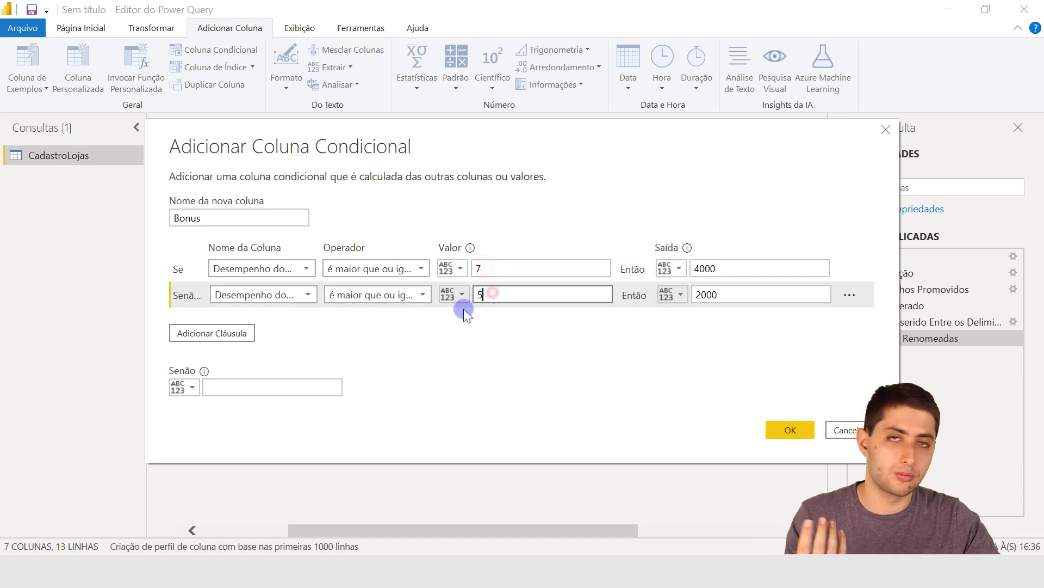
Try Sem bonus as the fallback output and replace it with 0.
left_click(285, 390)
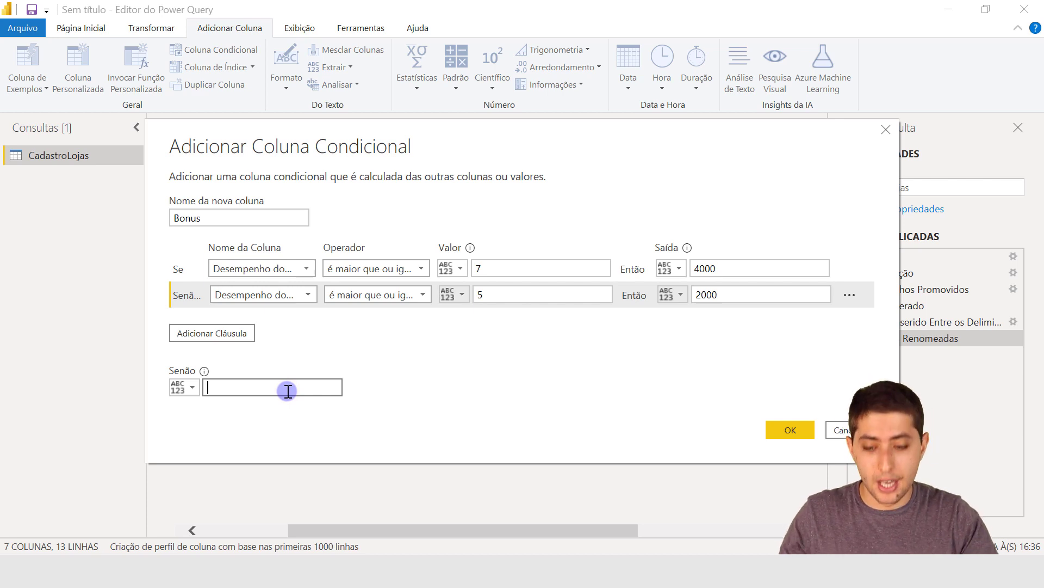
type("bonus")
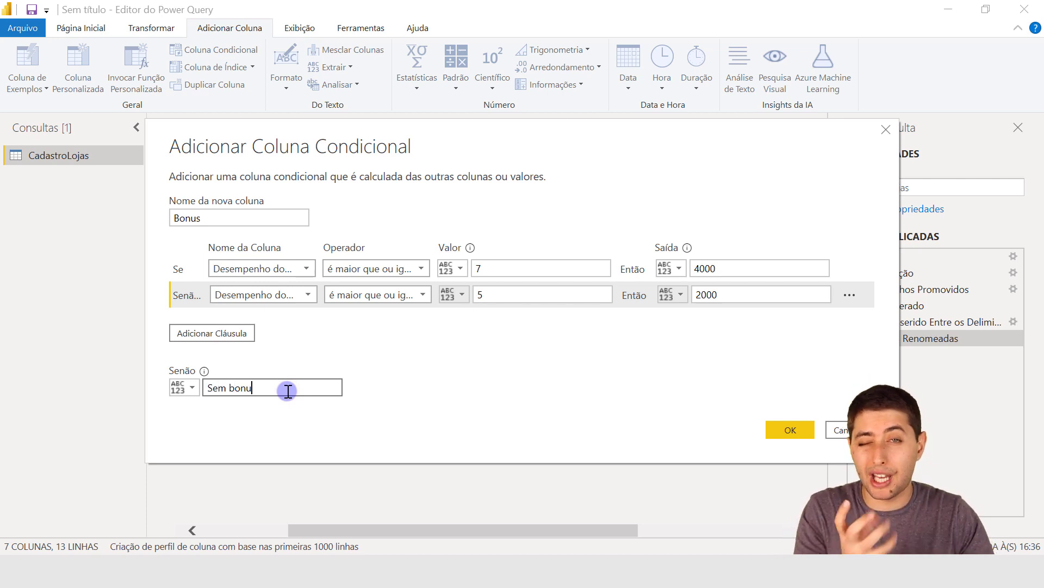
key("BackSpace")
key("BackSpace")
key("BackSpace")
key("BackSpace")
key("BackSpace")
key("BackSpace")
key("BackSpace")
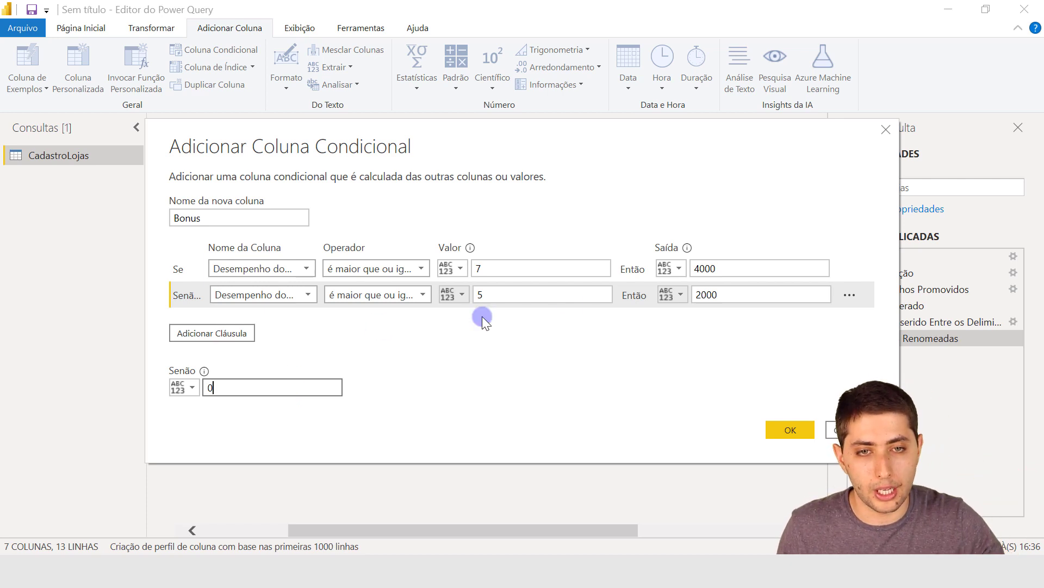
Check the second clause's output and the fallback value, and create the Bonus conditional column.
left_click(700, 295)
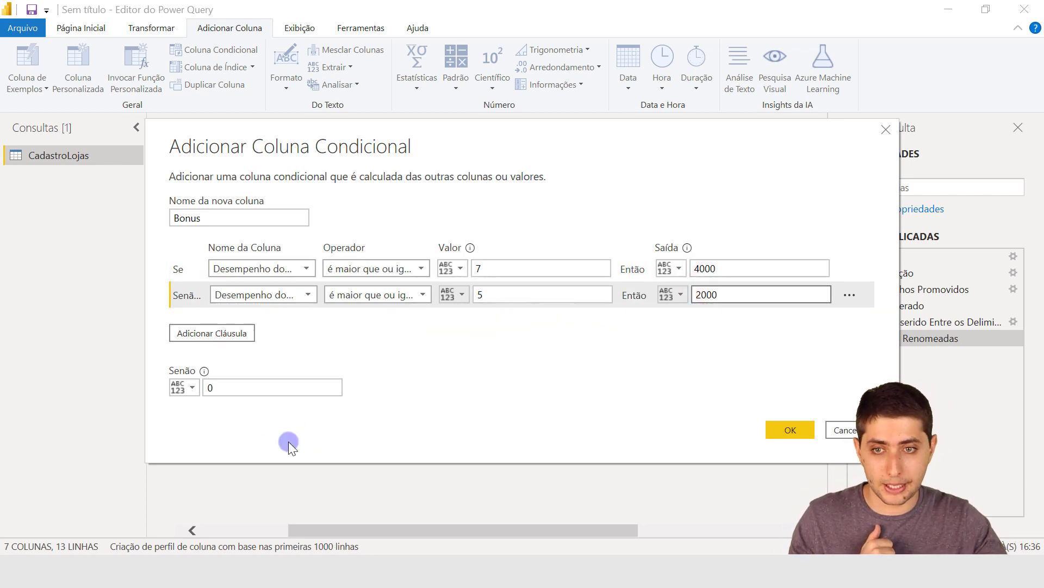
left_click(241, 385)
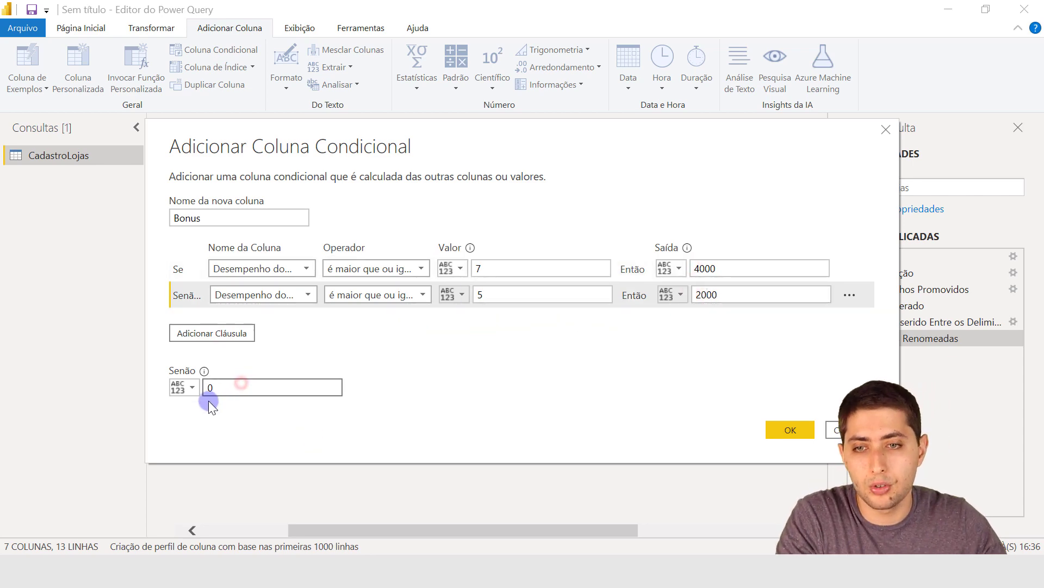
left_click(785, 424)
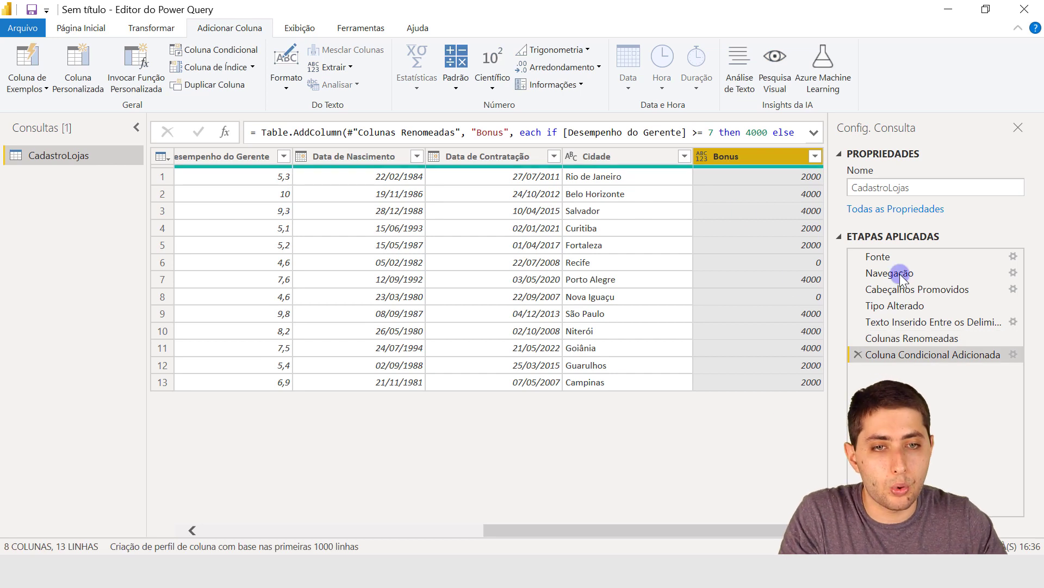
Set the Bonus column's data type to Número Decimal and compare it with the Cidade column's type.
left_click(701, 158)
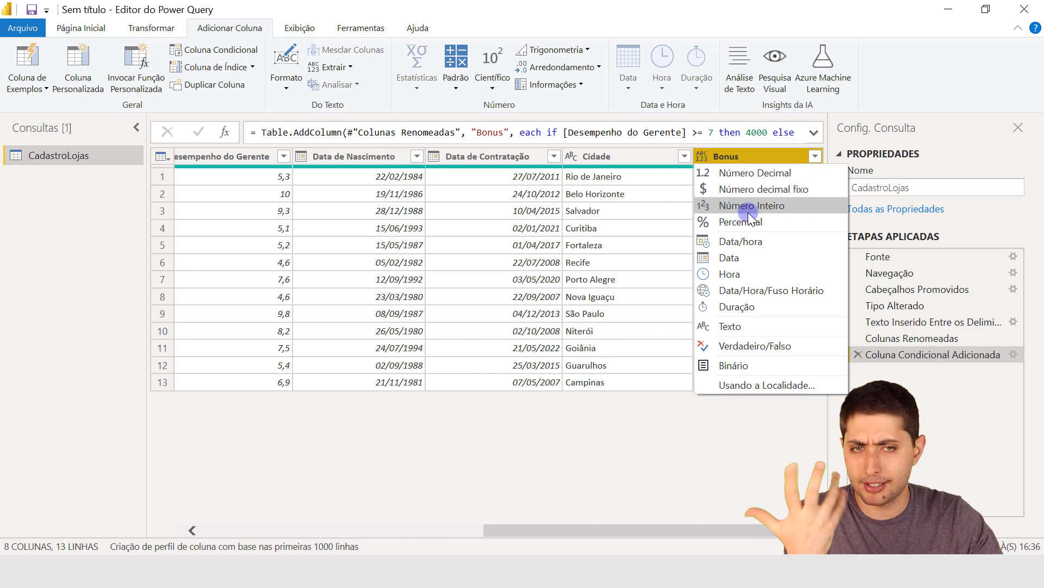
left_click(748, 173)
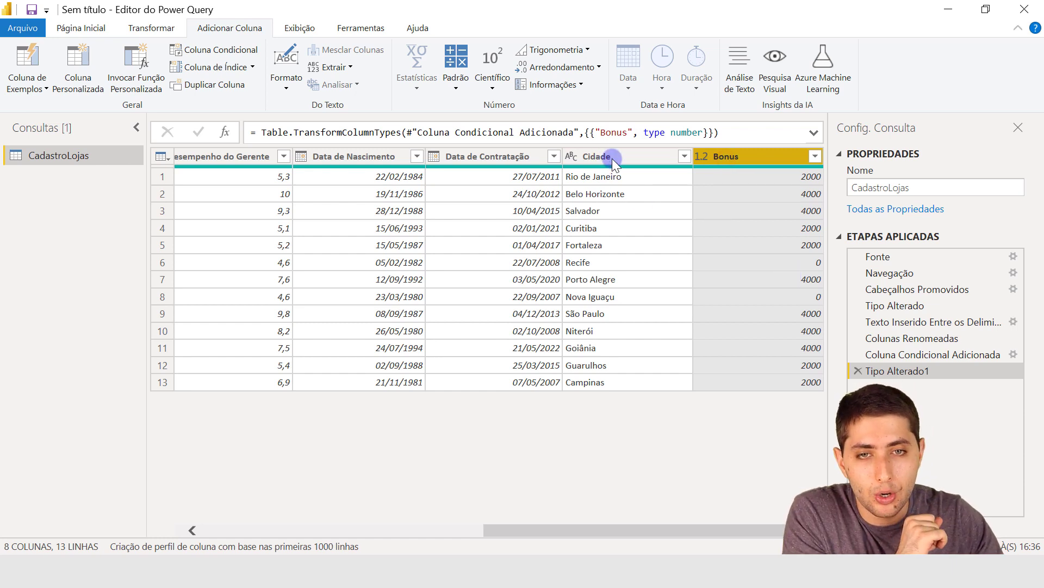
left_click(580, 159)
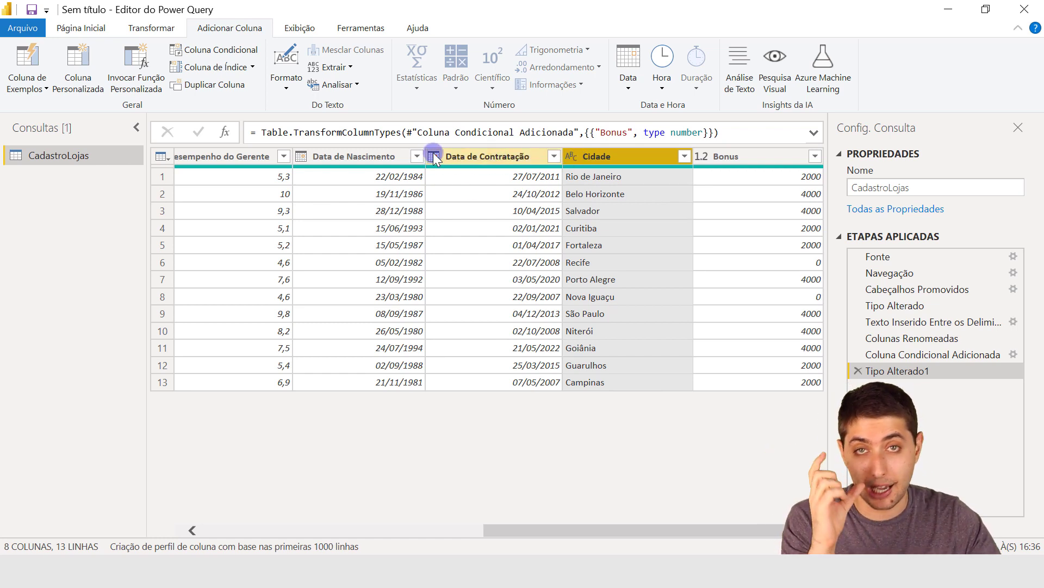
left_click(737, 161)
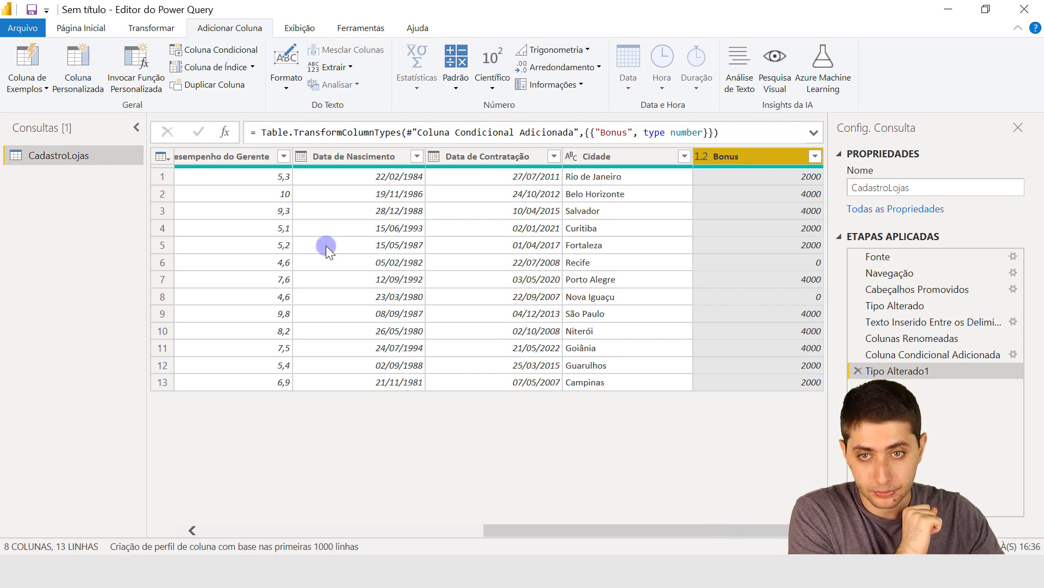
Add an Idade column calculated from the Data de Nascimento column.
left_click(368, 162)
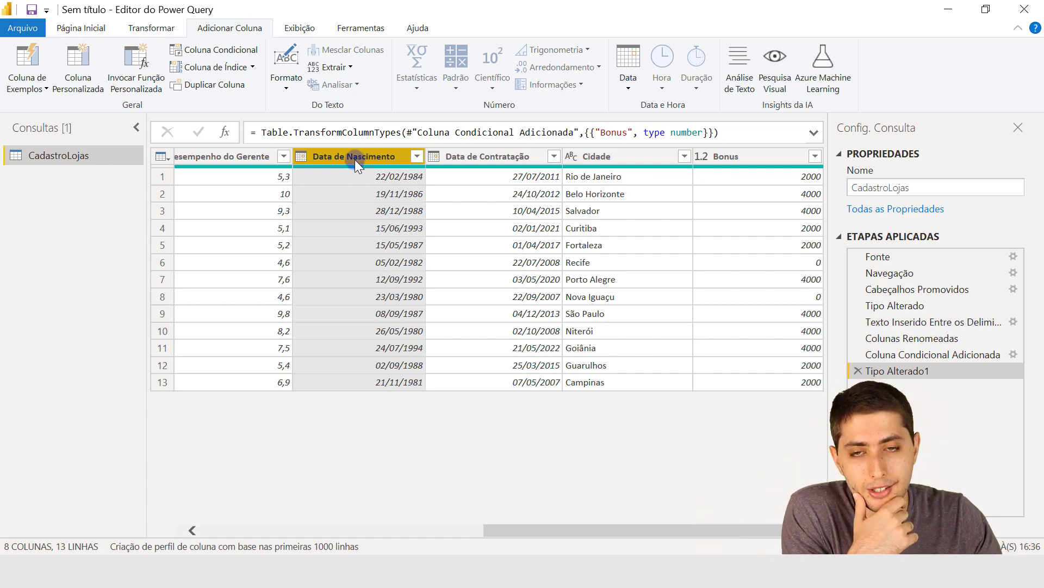
mouse_move(347, 166)
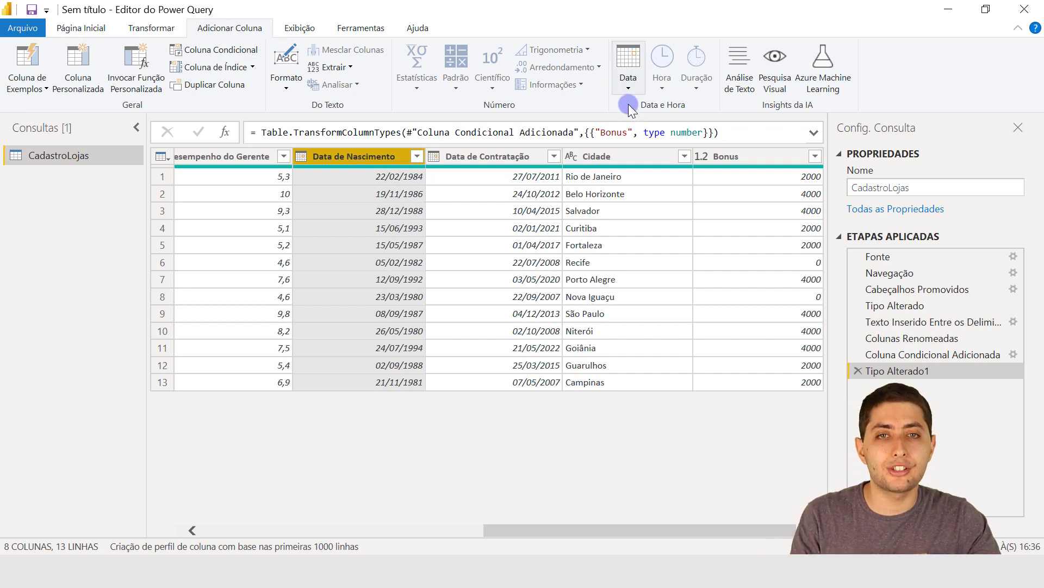
left_click(629, 87)
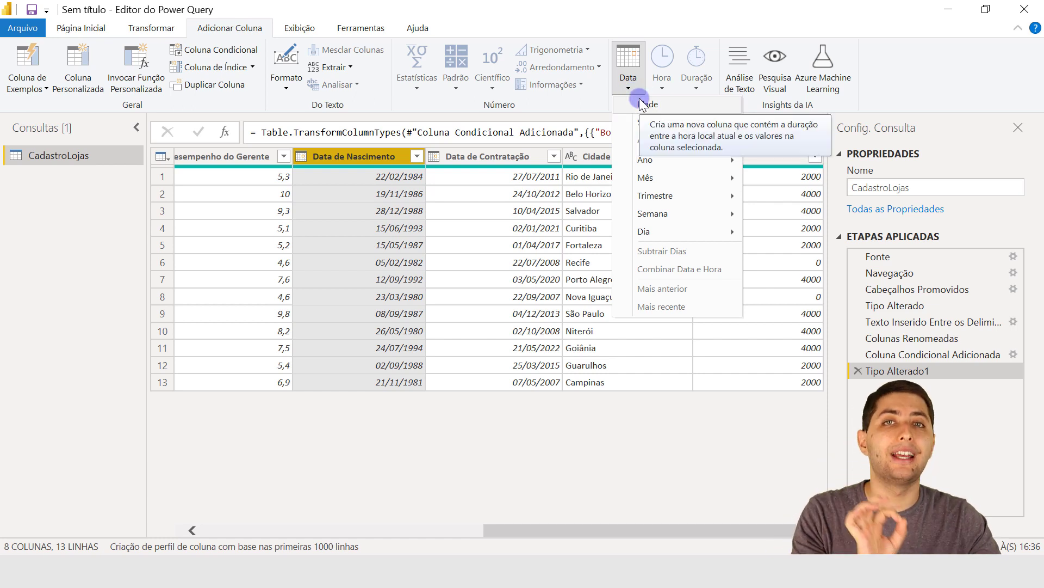
left_click(371, 145)
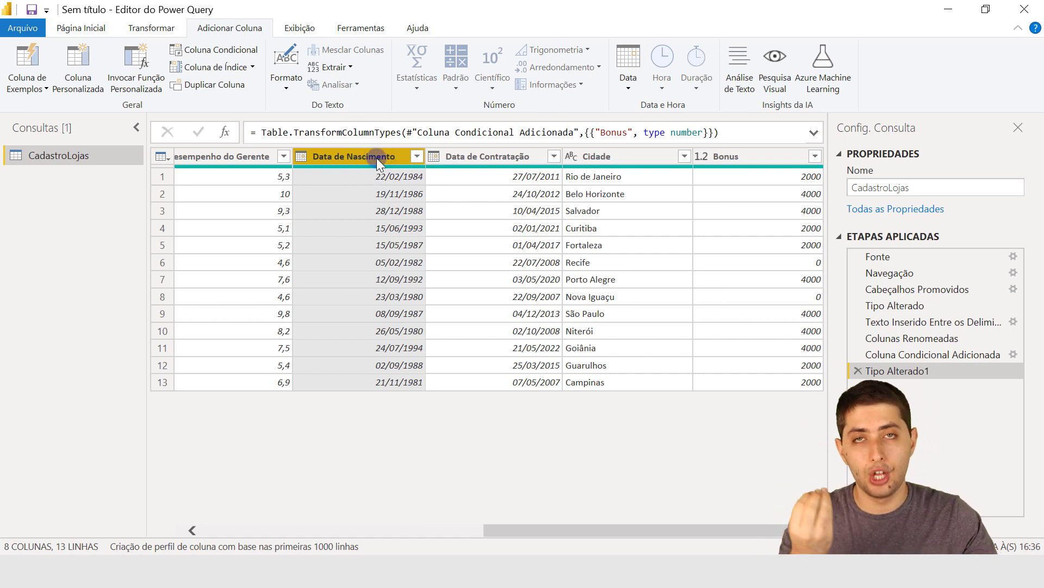
left_click(614, 82)
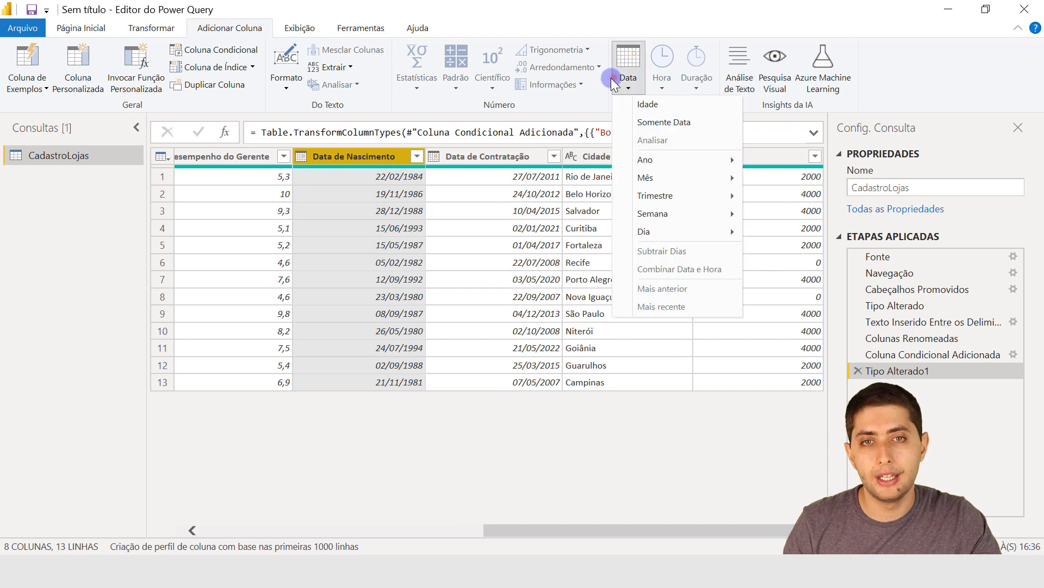
left_click(634, 106)
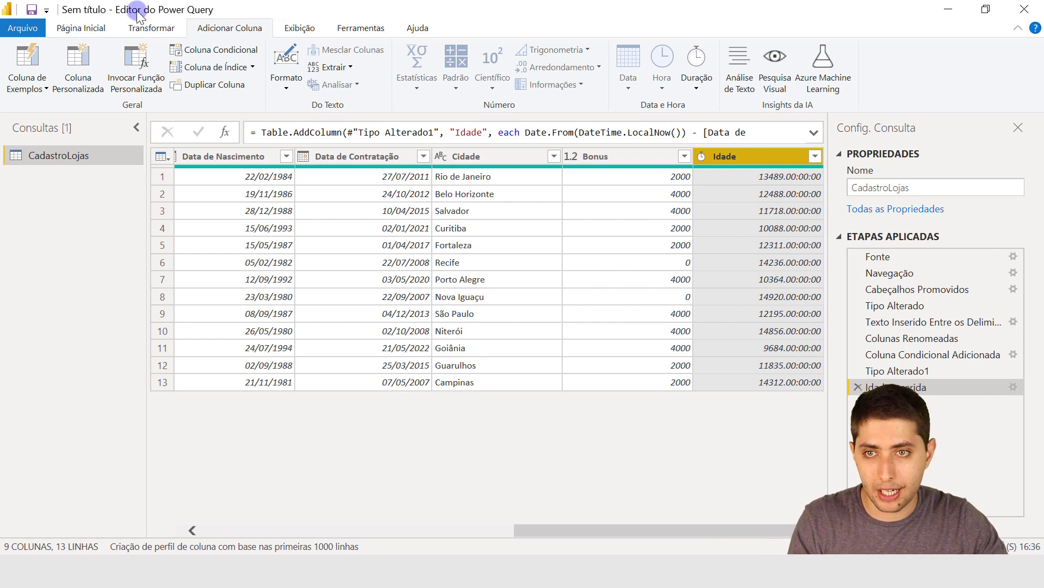
left_click(152, 28)
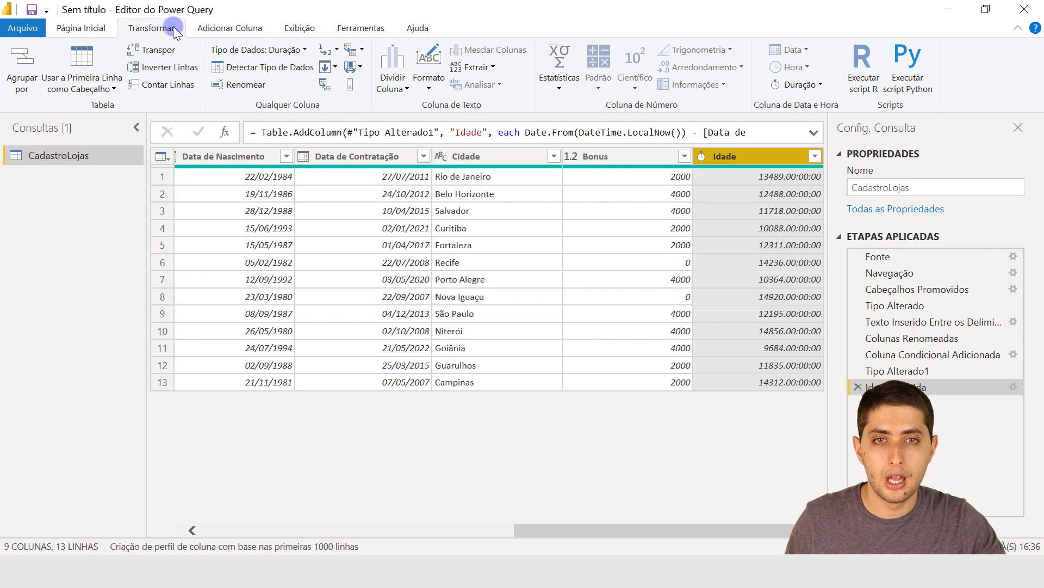
left_click(206, 27)
left_click(166, 21)
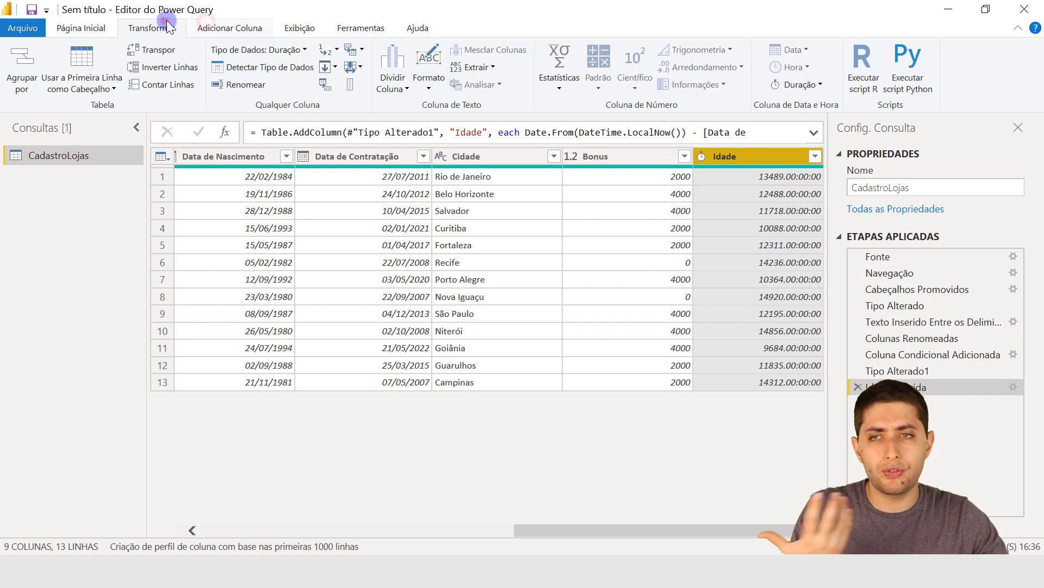
left_click(240, 22)
left_click(158, 27)
left_click(208, 30)
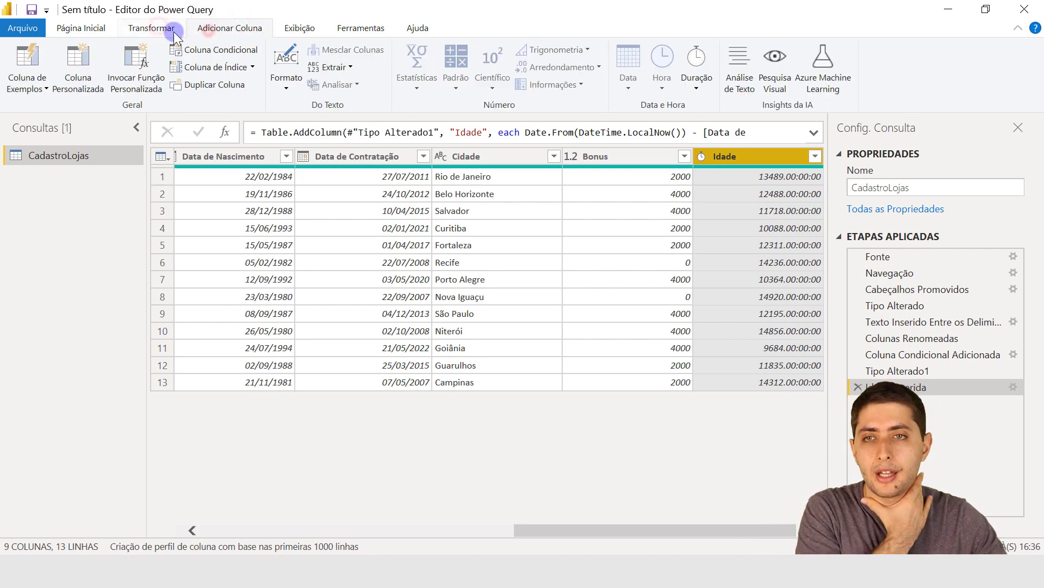
left_click(172, 33)
left_click(201, 28)
left_click(153, 28)
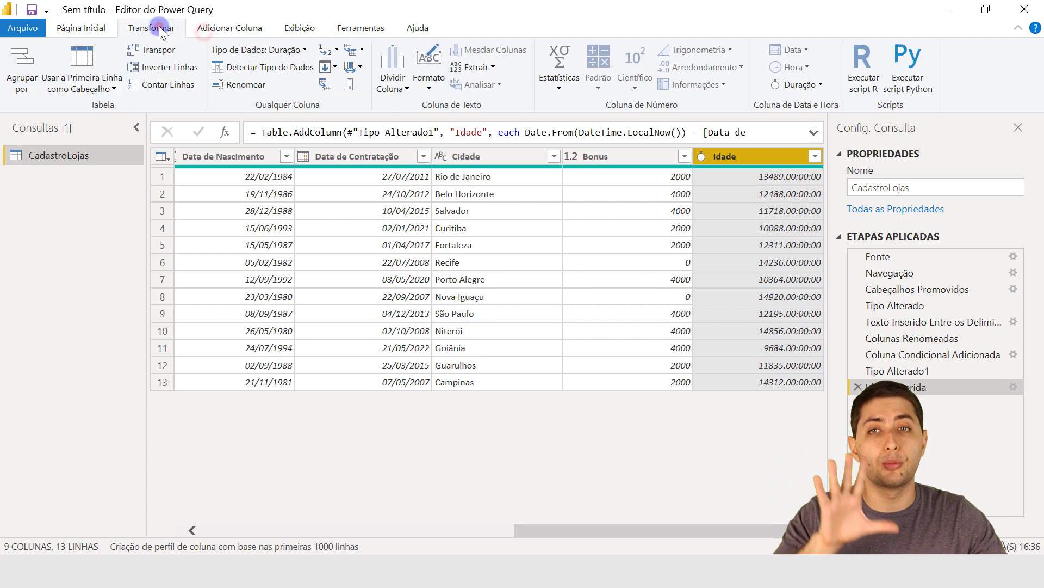
left_click(175, 28)
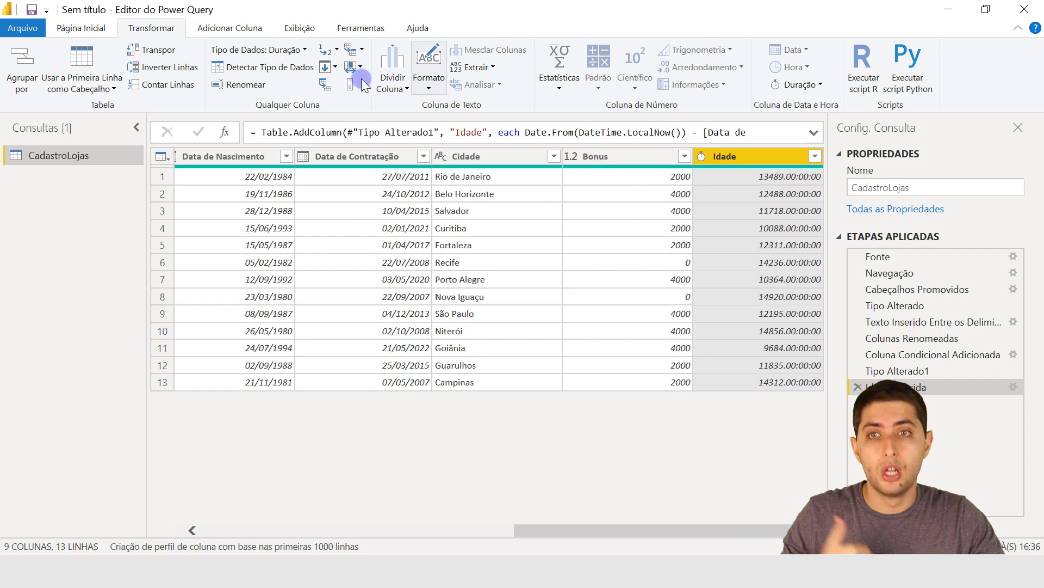
left_click(230, 28)
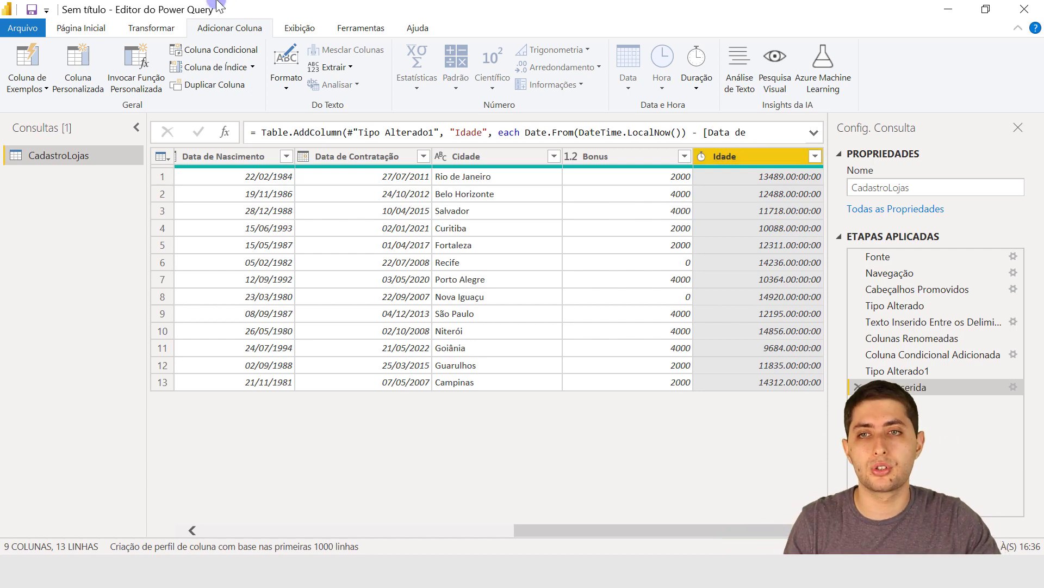
Convert the Idade column's durations in place to total years (Total de Anos).
left_click(144, 29)
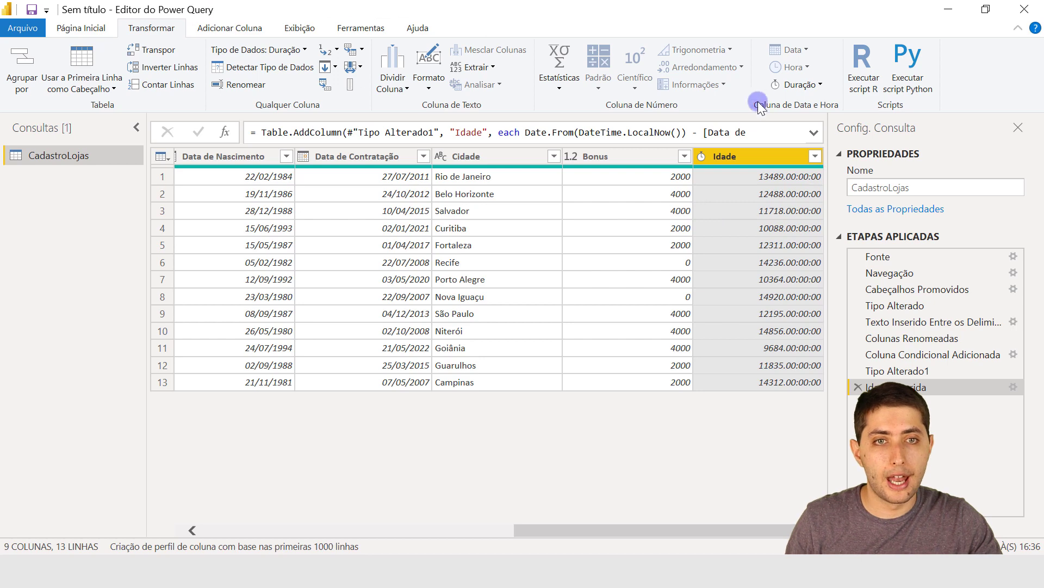
left_click(795, 84)
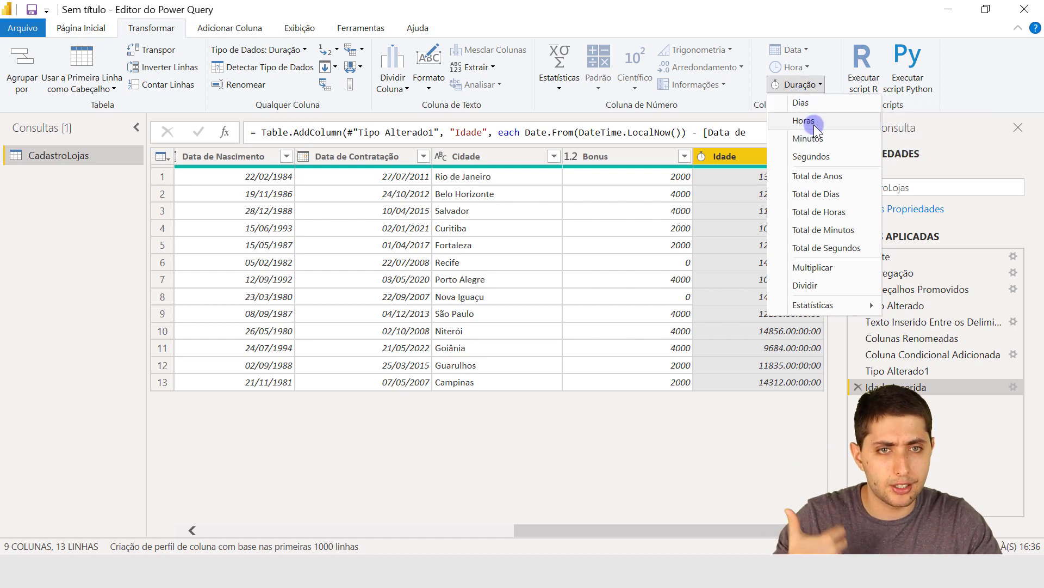
left_click(824, 176)
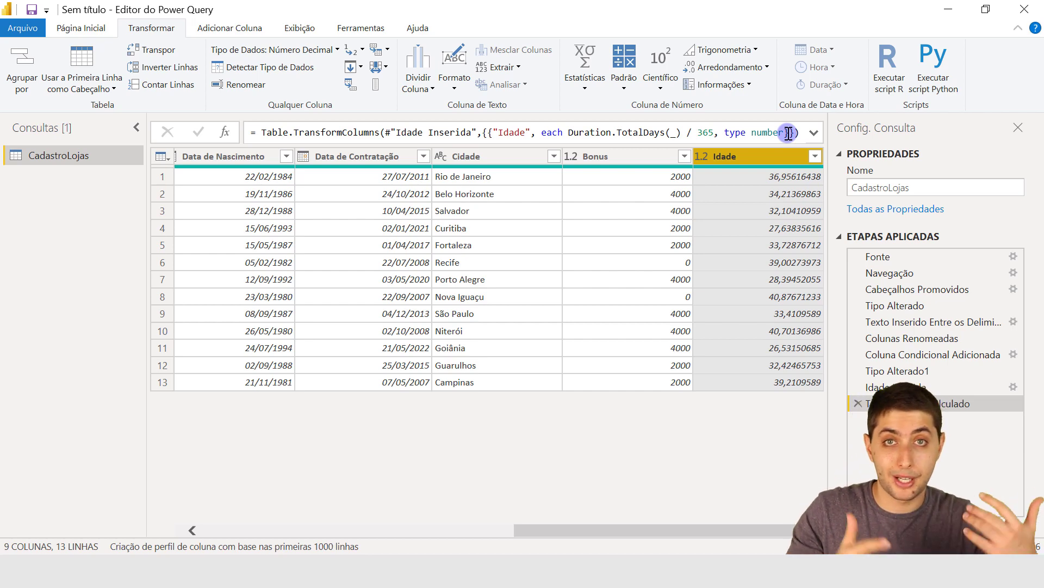
Inspect the first Idade value in full and round the whole Idade column down in place.
left_click(764, 178)
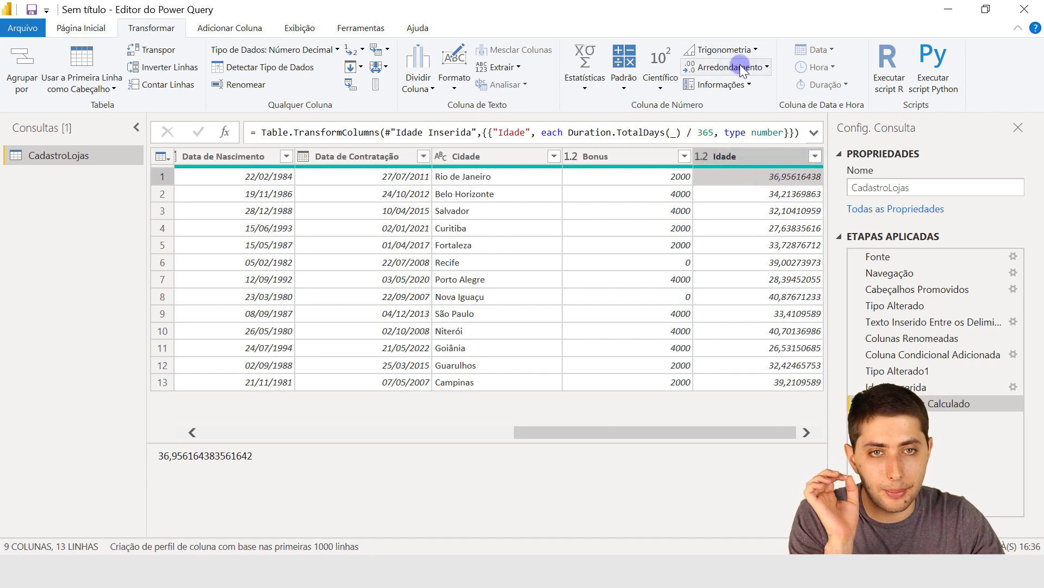
left_click(753, 159)
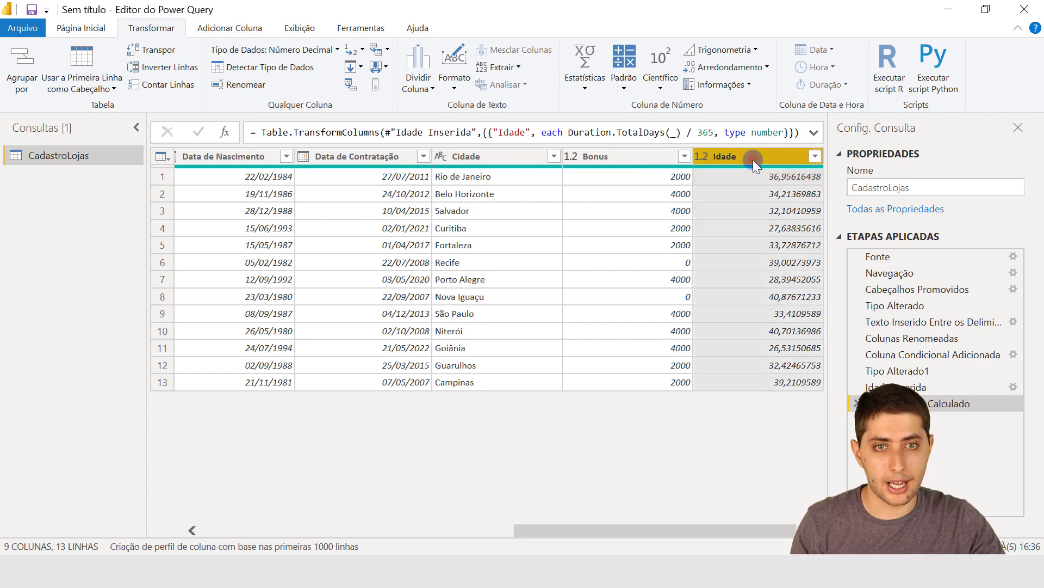
left_click(724, 68)
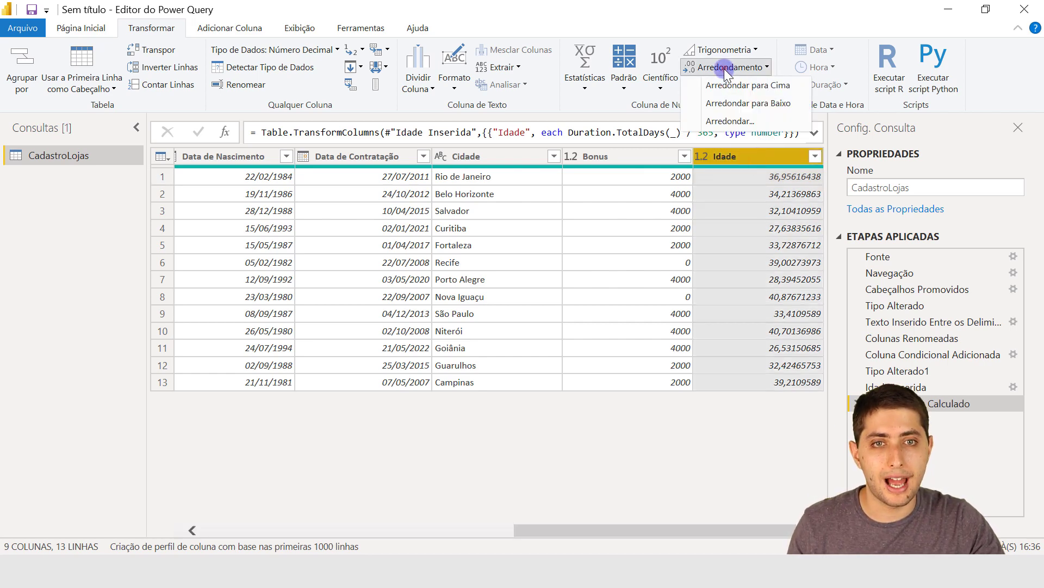
left_click(735, 109)
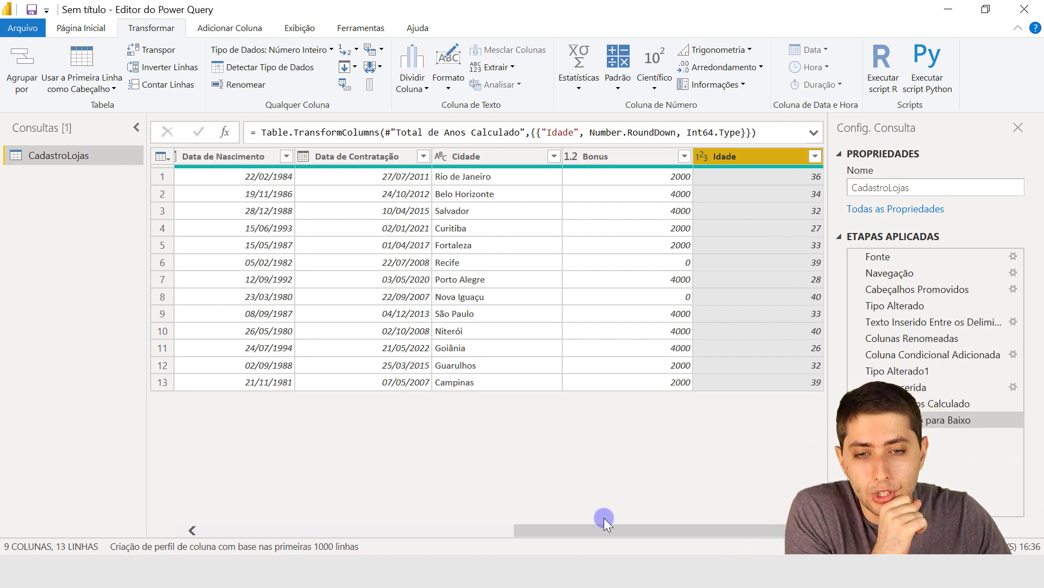
Add a new age column calculated from the Data de Contratação column.
left_click_drag(596, 529, 562, 529)
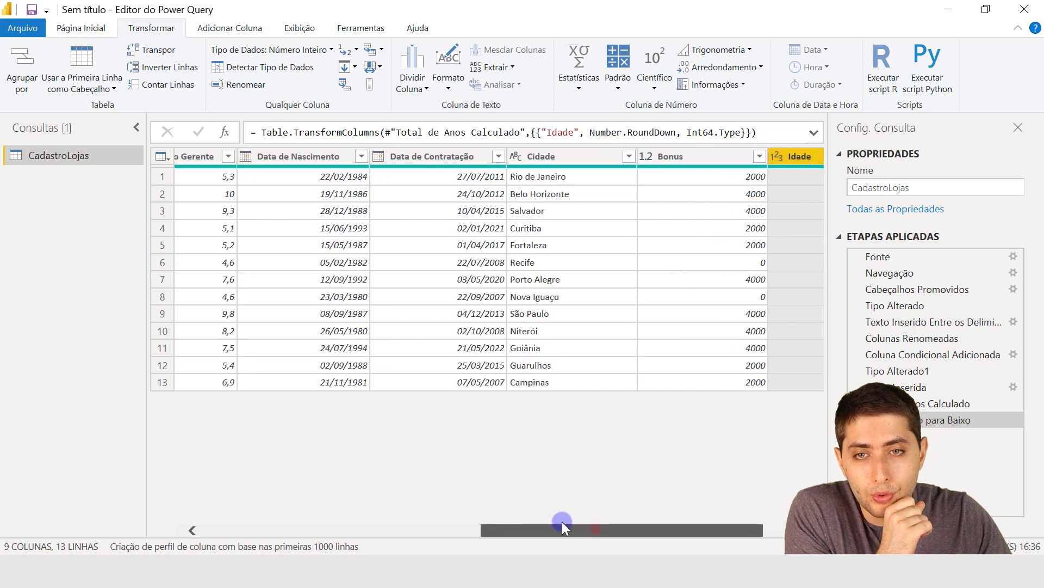
left_click(427, 155)
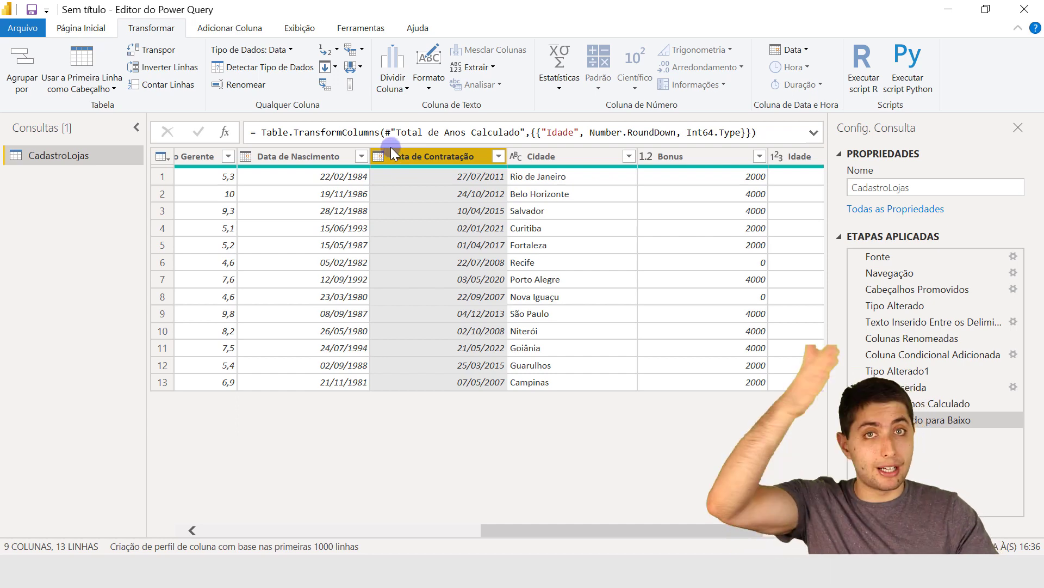
left_click(242, 32)
left_click(626, 87)
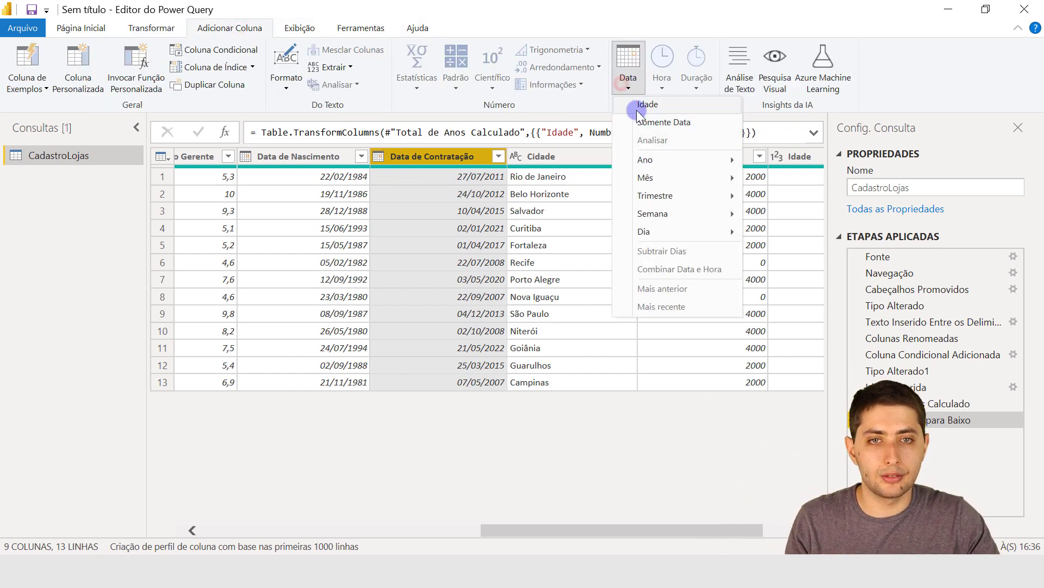
left_click(636, 110)
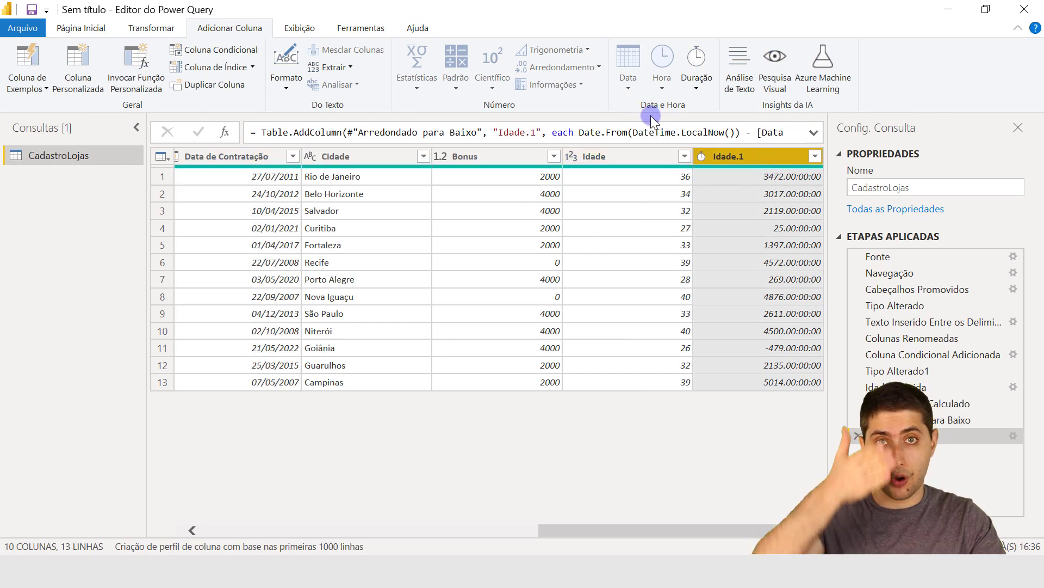
Convert the new hire-date duration column in place to total years and round it down.
left_click(167, 21)
left_click(792, 82)
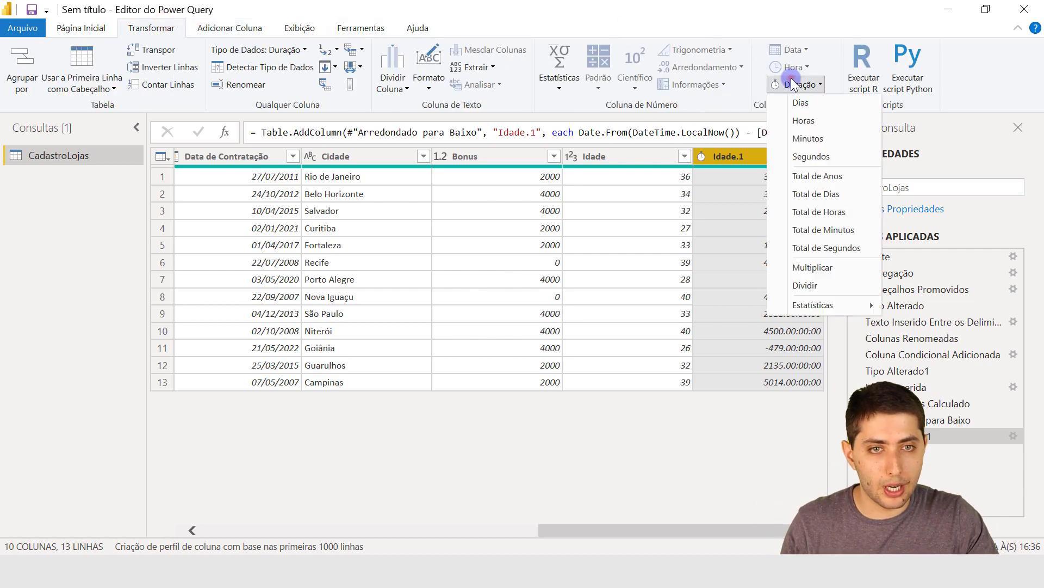
left_click(801, 174)
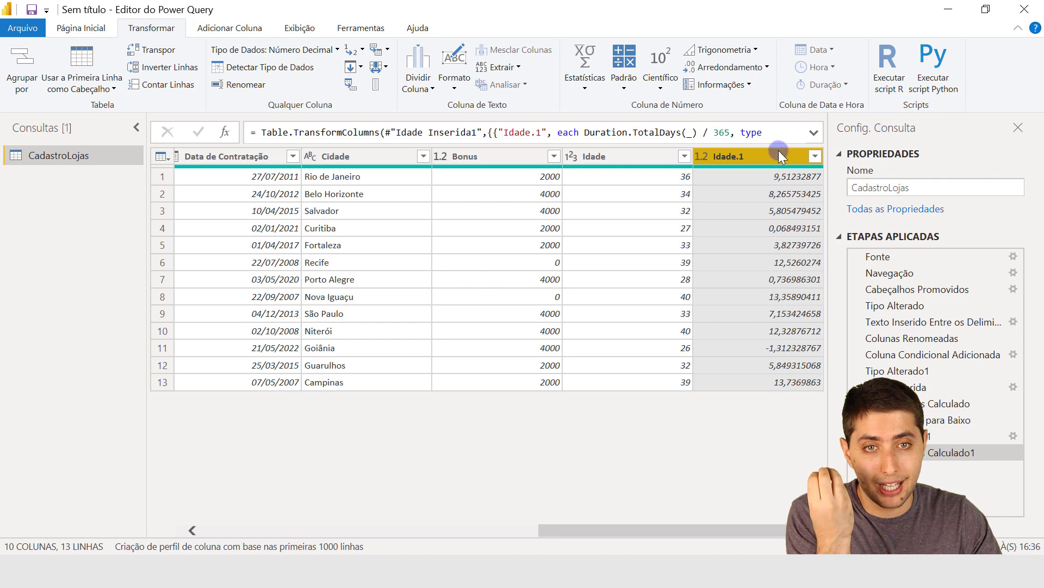
left_click(727, 69)
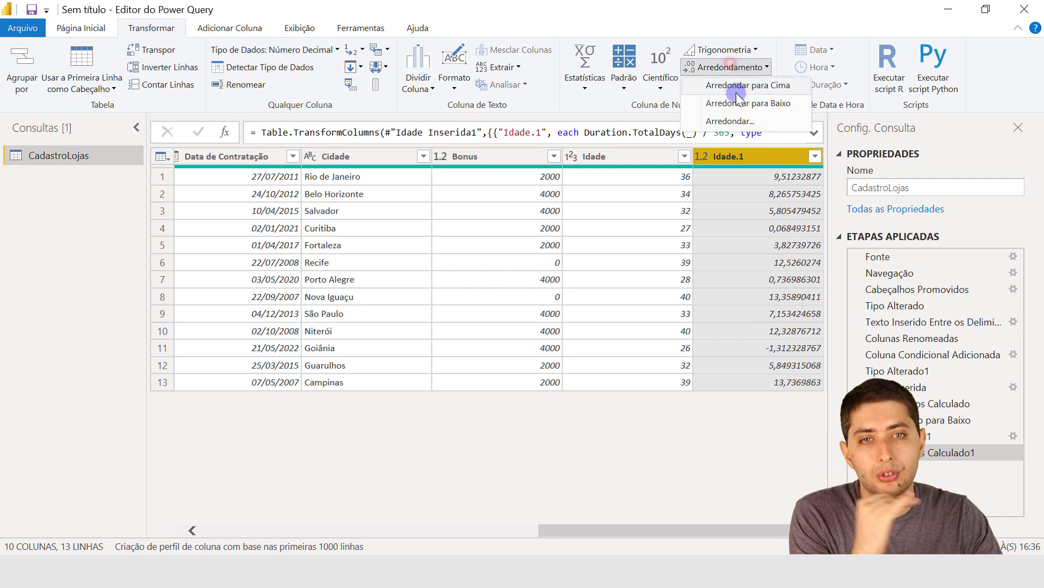
left_click(740, 105)
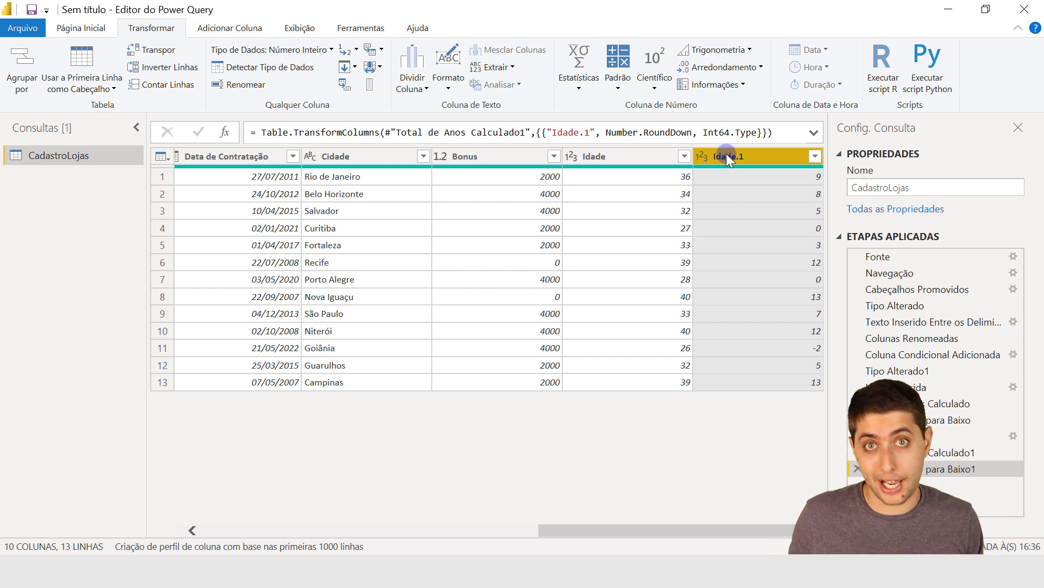
Rename the Idade.1 column as Tempo de Empresa.
left_click(645, 159)
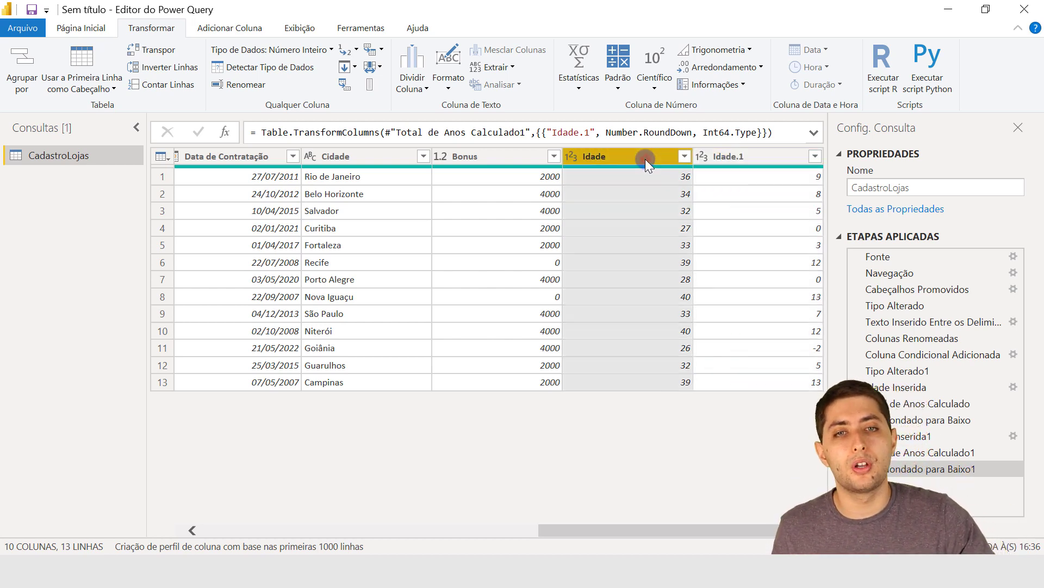
left_click(730, 159)
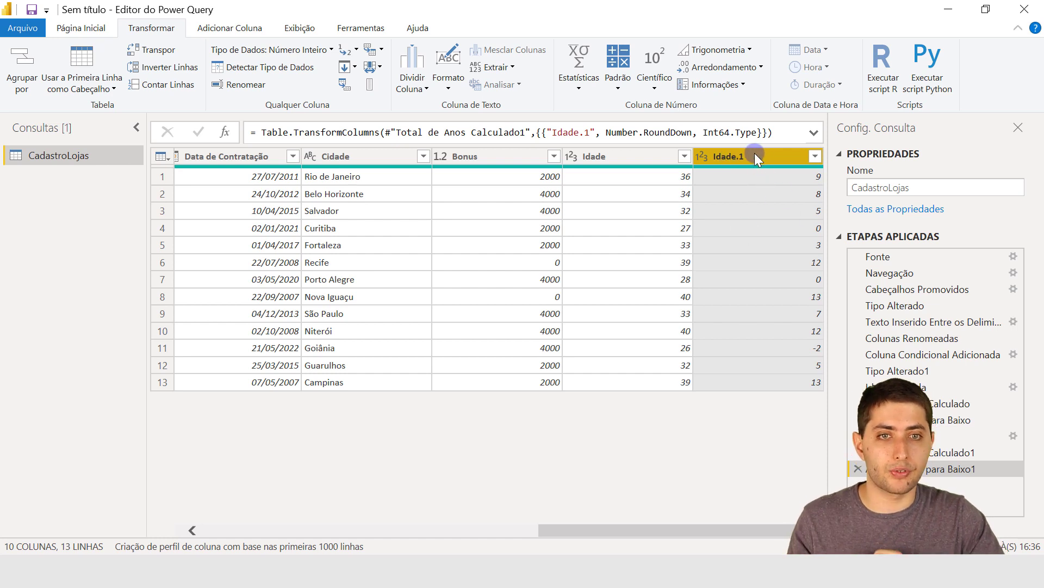
double_click(754, 153)
type("Te")
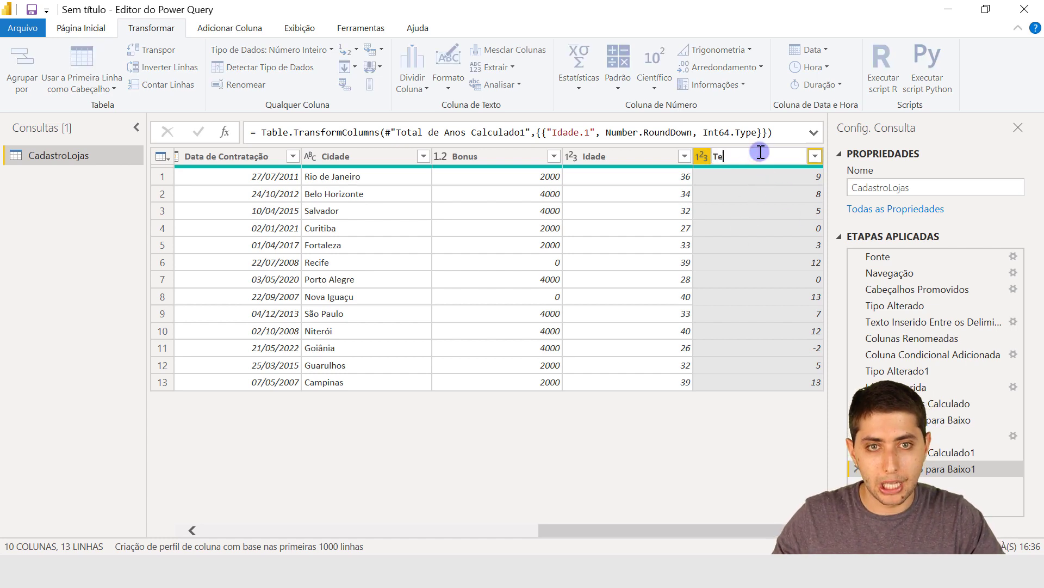
type("mpo de Empresa")
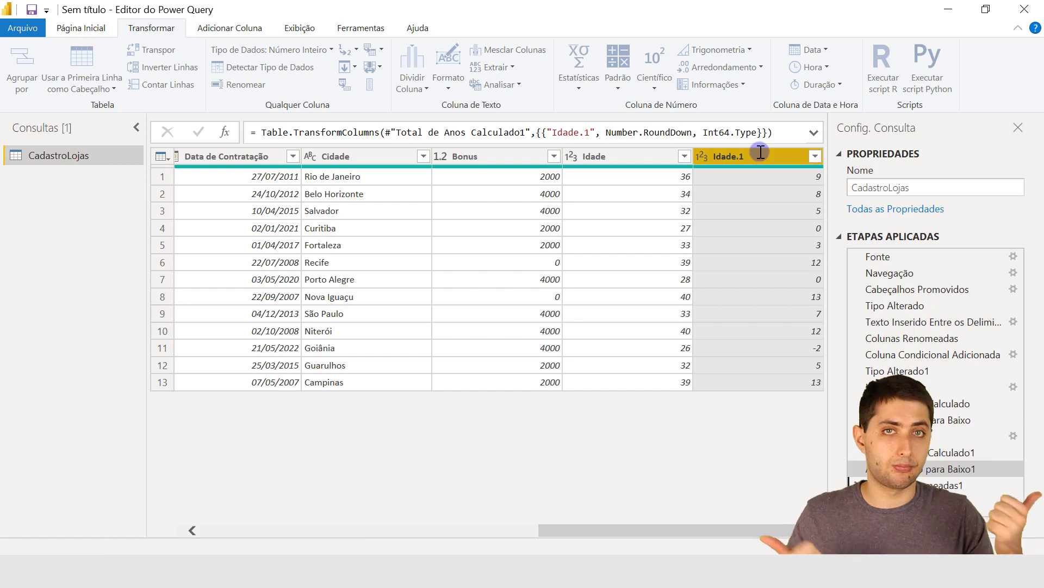
key("Return")
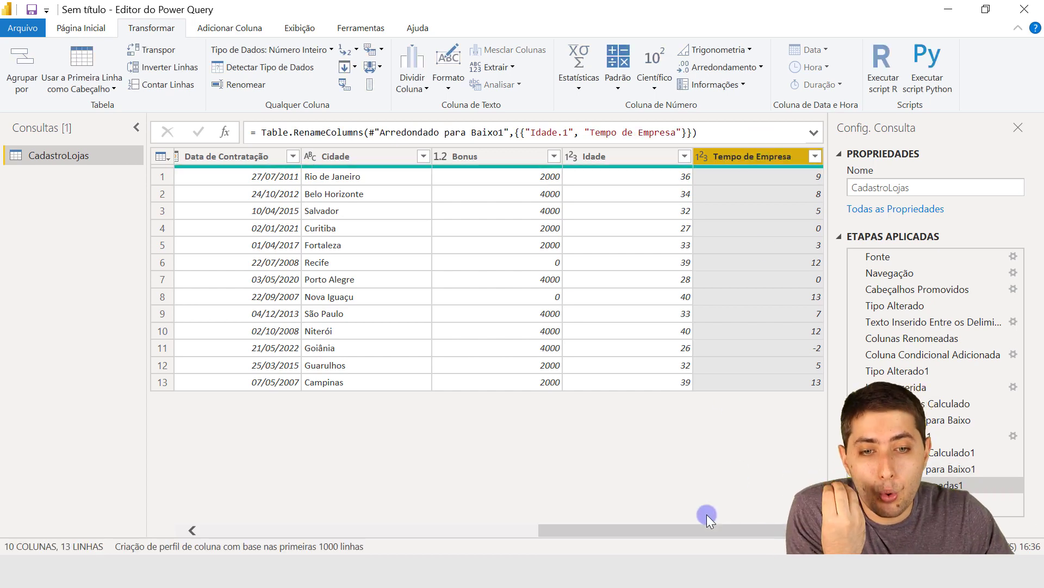
left_click_drag(698, 527, 735, 466)
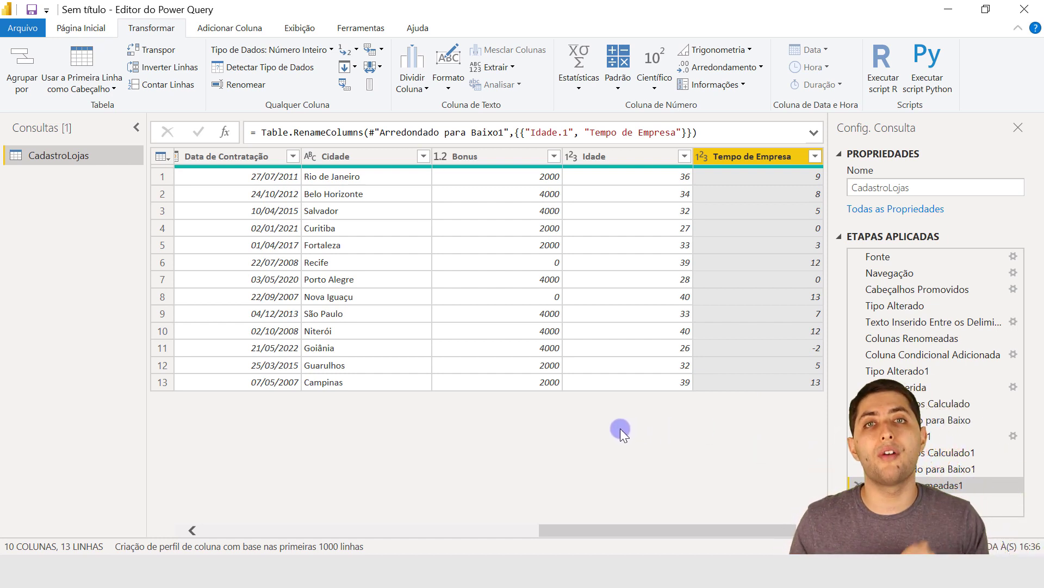
left_click(80, 28)
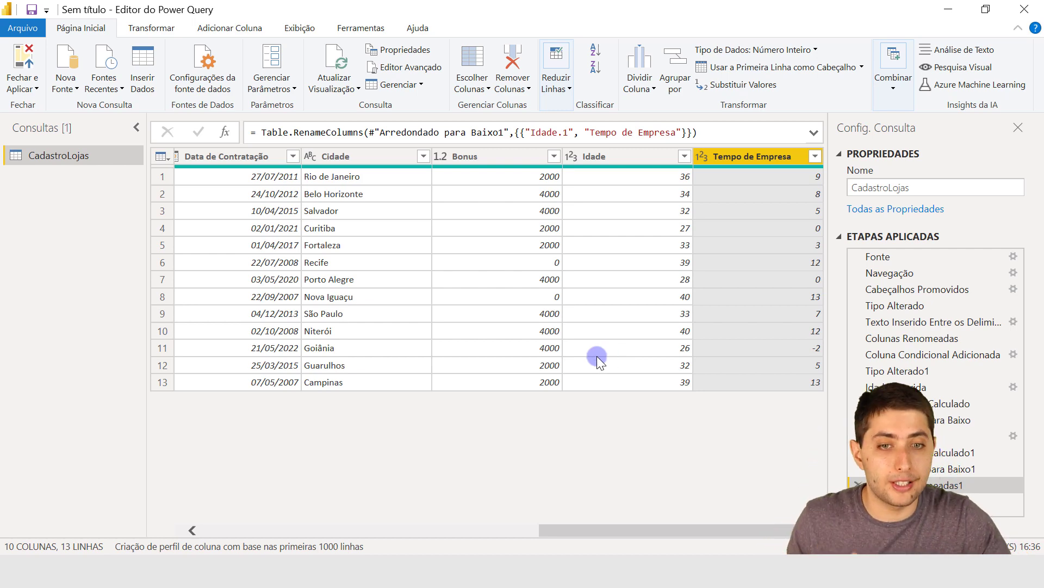
left_click_drag(653, 529, 265, 531)
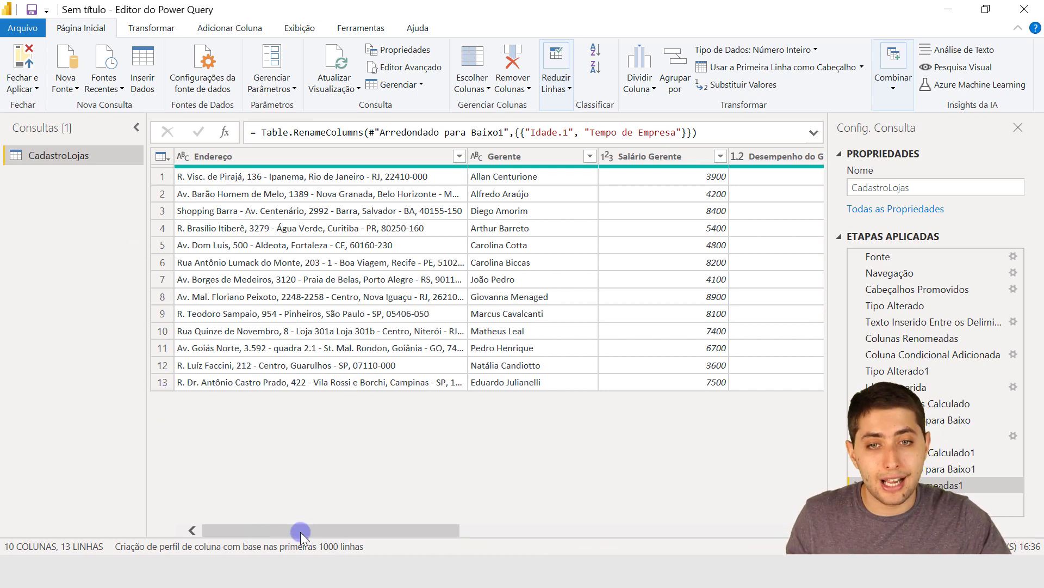
left_click_drag(302, 531, 402, 518)
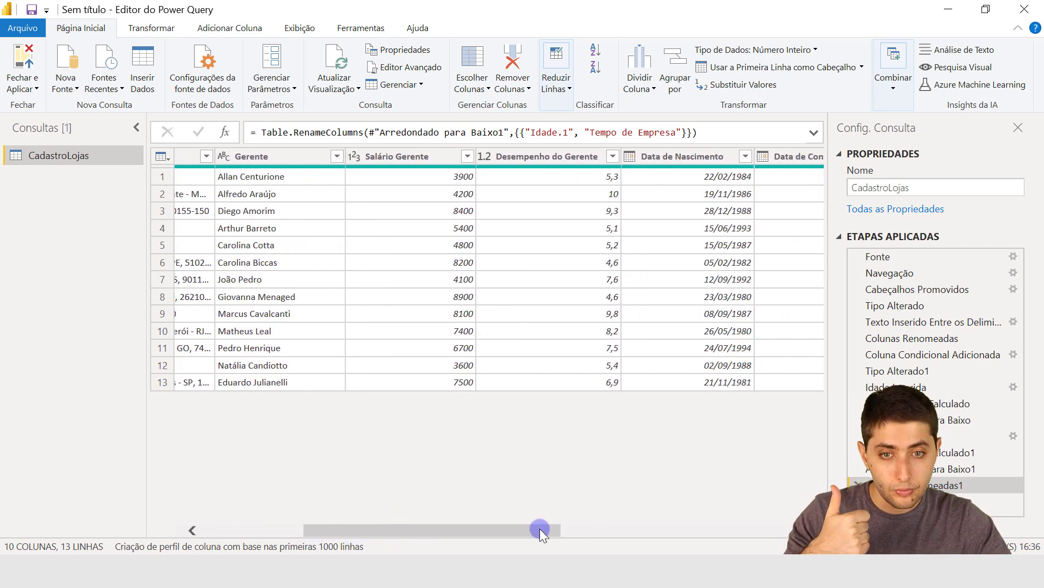
left_click_drag(540, 529, 780, 521)
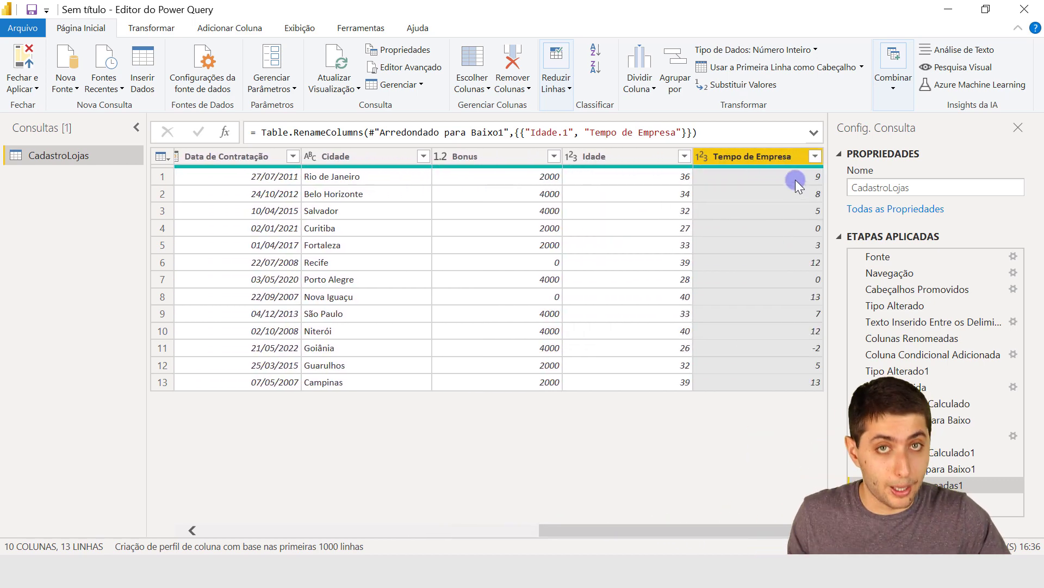